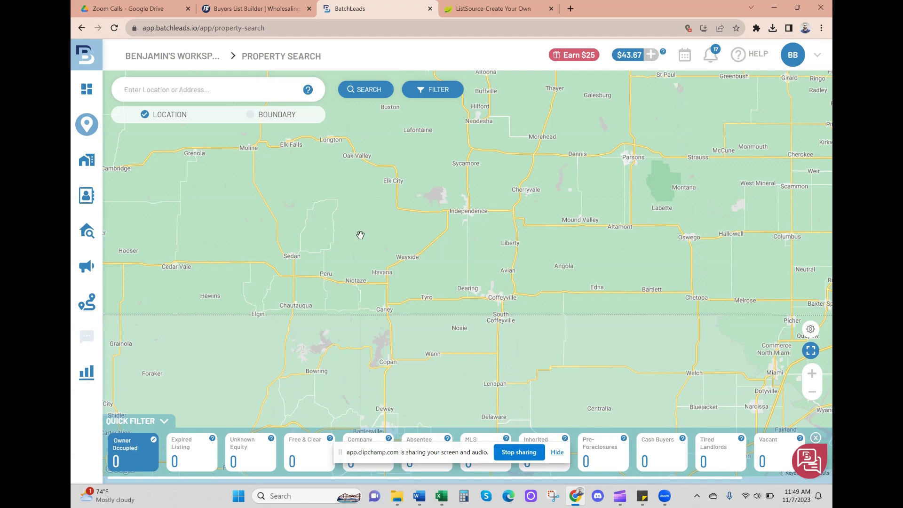
Compare the ListSource list-building page with the BatchLeads property search
left_click(510, 9)
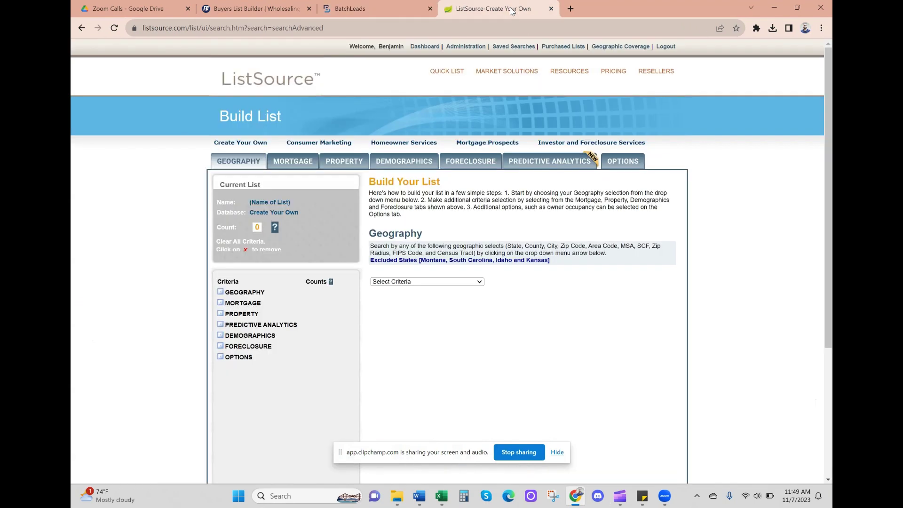
left_click(389, 7)
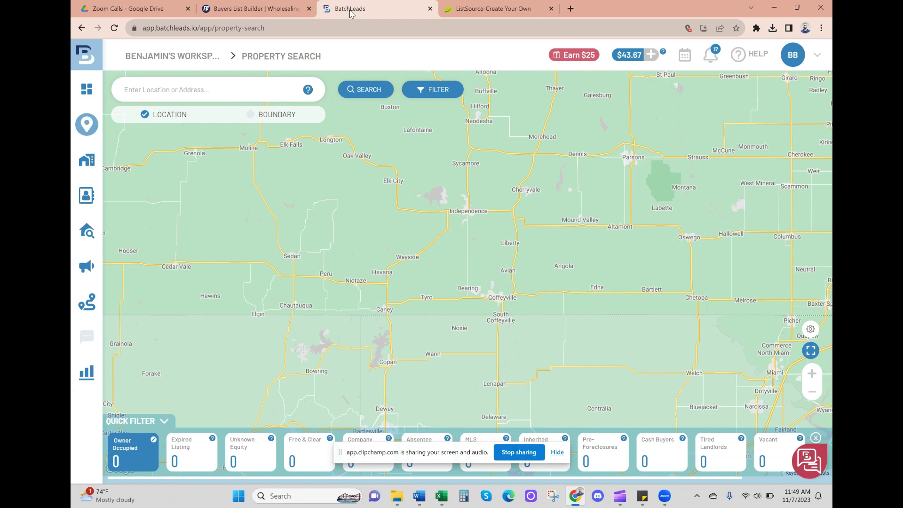
left_click(489, 9)
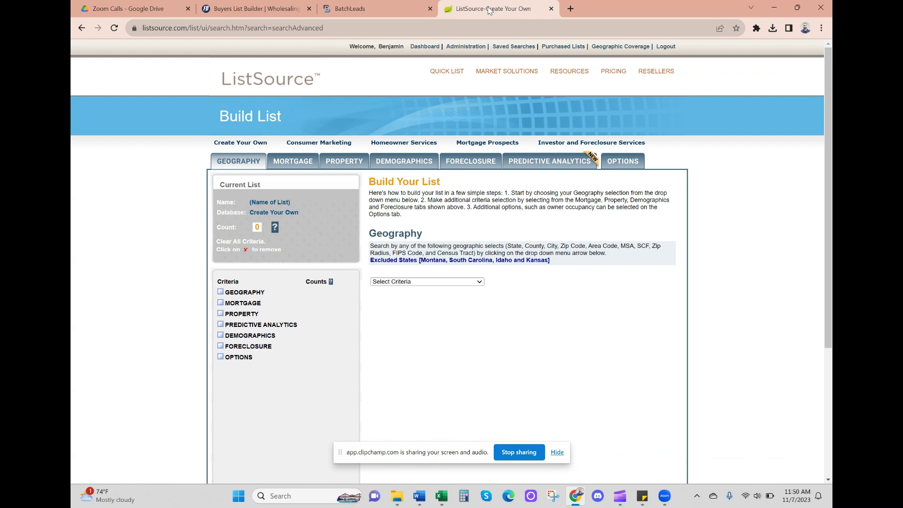
left_click(390, 5)
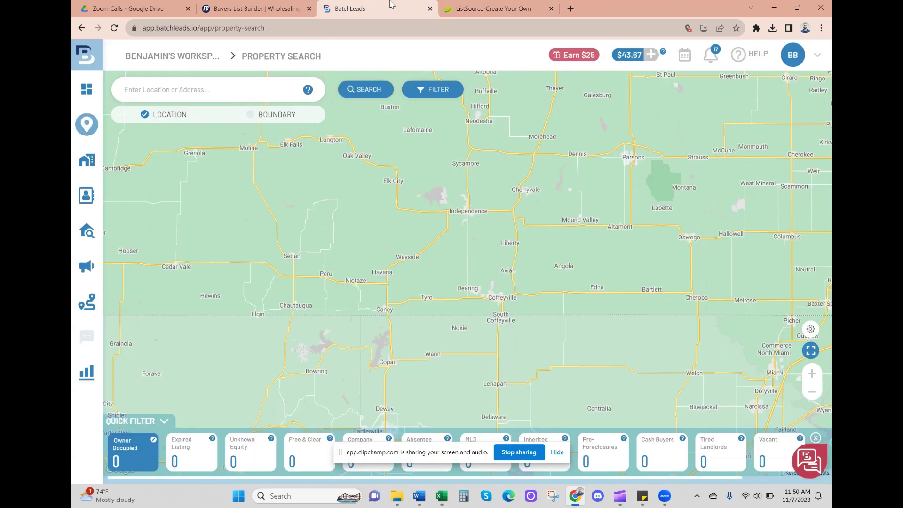
Search Harris County, TX, USA from recent searches and open the advanced search options
left_click(211, 93)
left_click(183, 132)
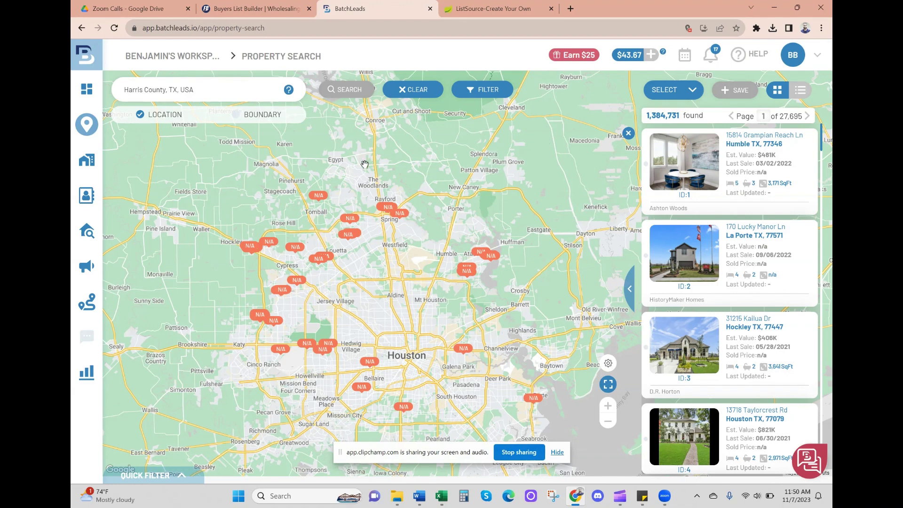
left_click(489, 91)
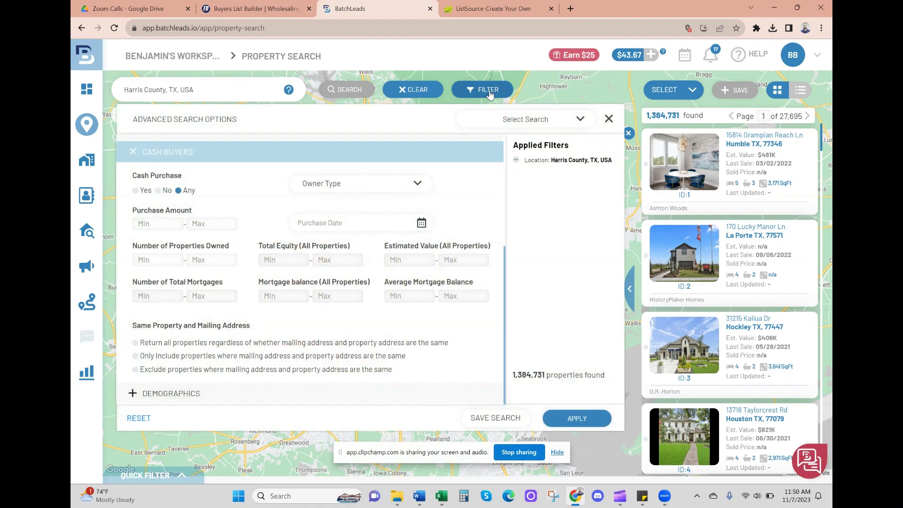
left_click(159, 161)
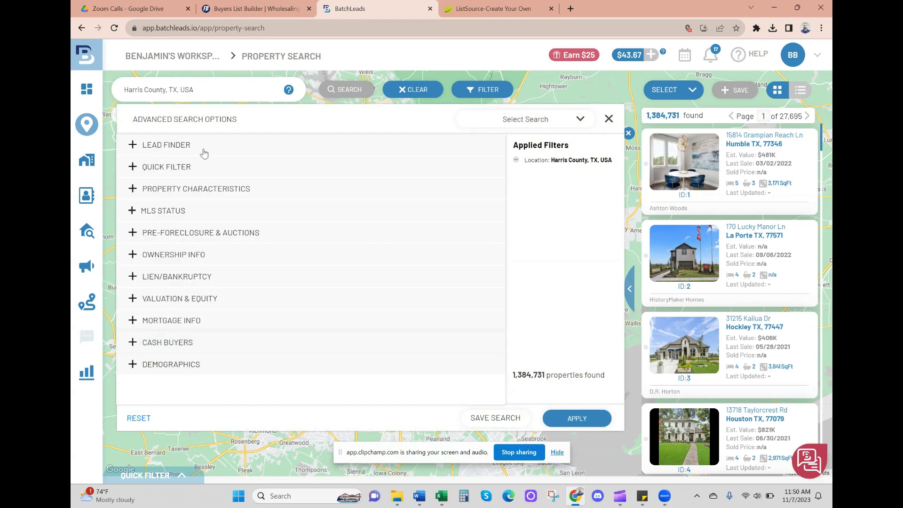
Filter to Residential classification, Single-Family property type, and Year Build max 1985
left_click(167, 191)
left_click(200, 216)
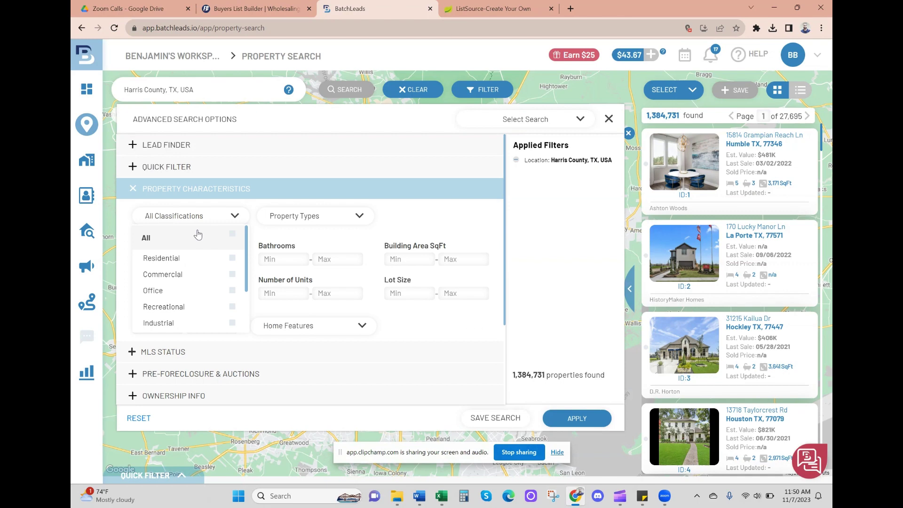
left_click(196, 258)
left_click(296, 215)
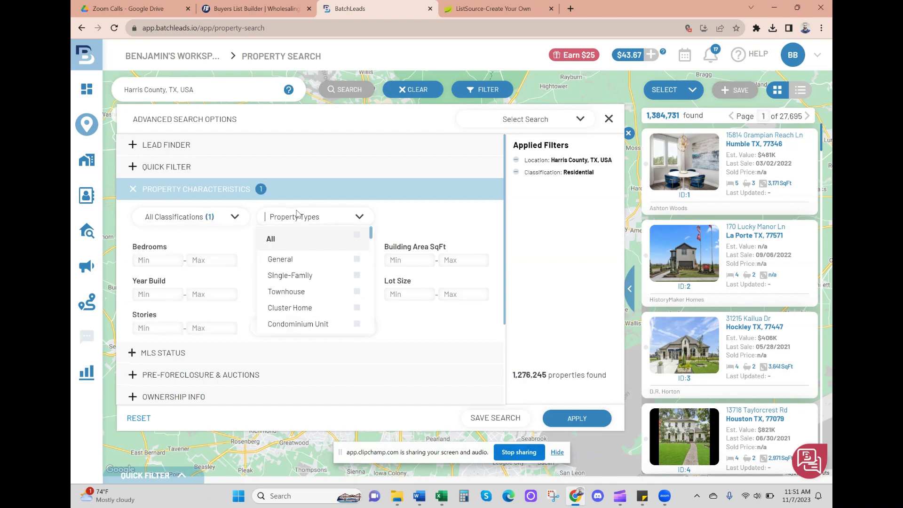
left_click(301, 276)
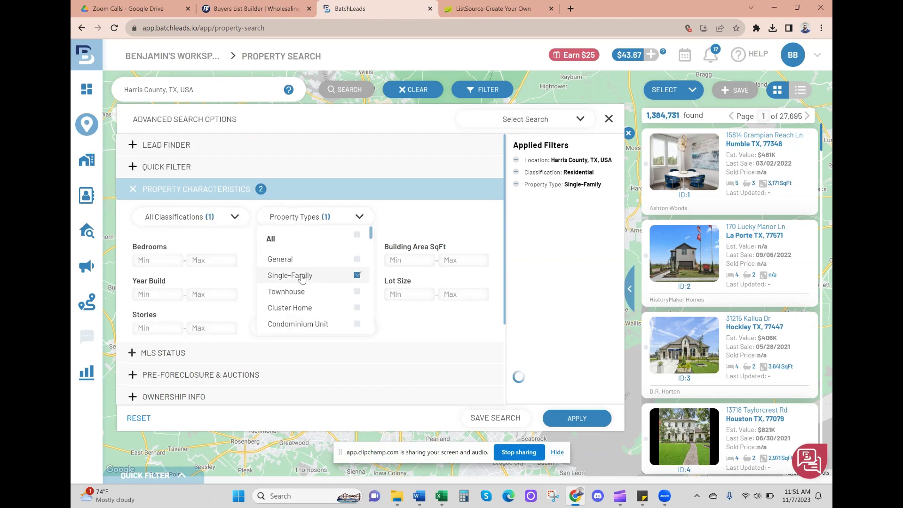
left_click(425, 210)
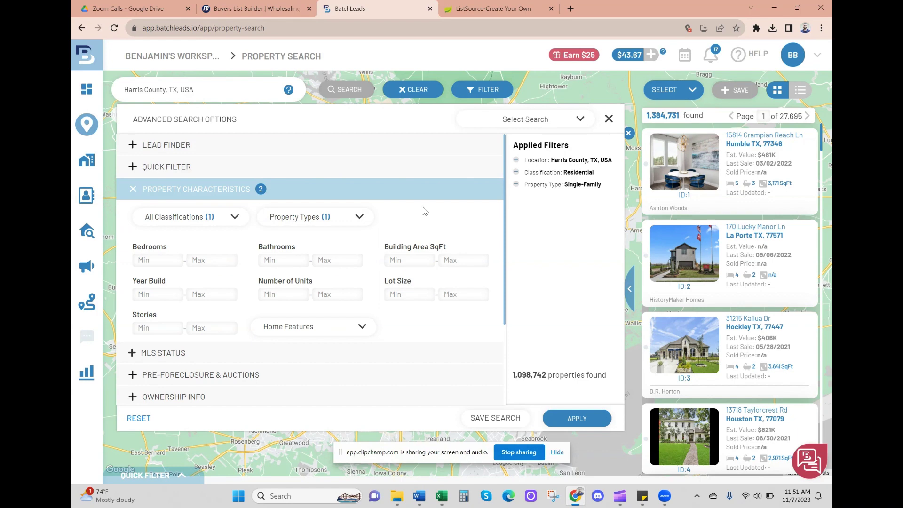
left_click(215, 295)
type("1985")
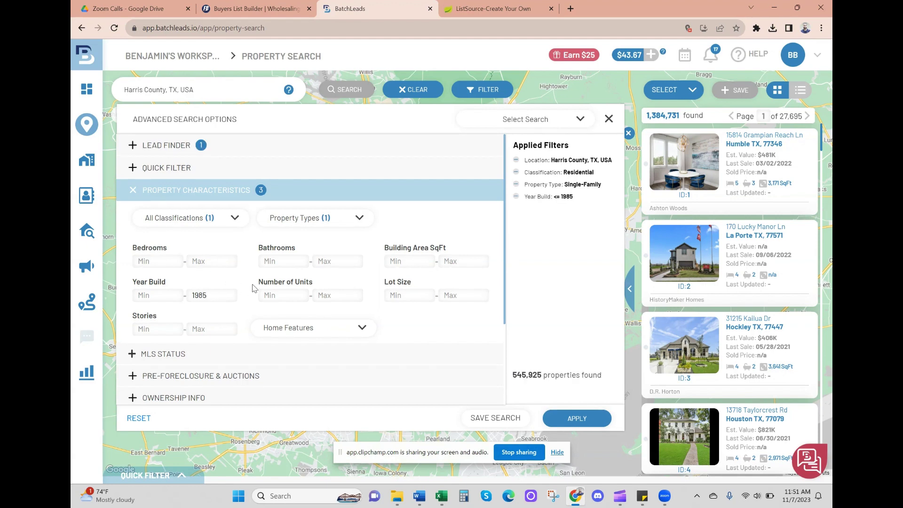
Set the MLS On Market filter to No to keep off-market properties
left_click(212, 191)
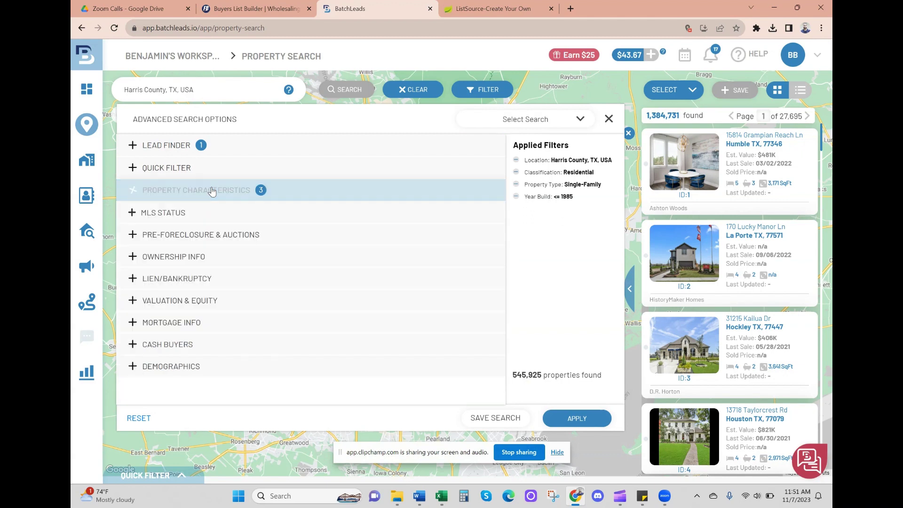
left_click(171, 214)
left_click(199, 241)
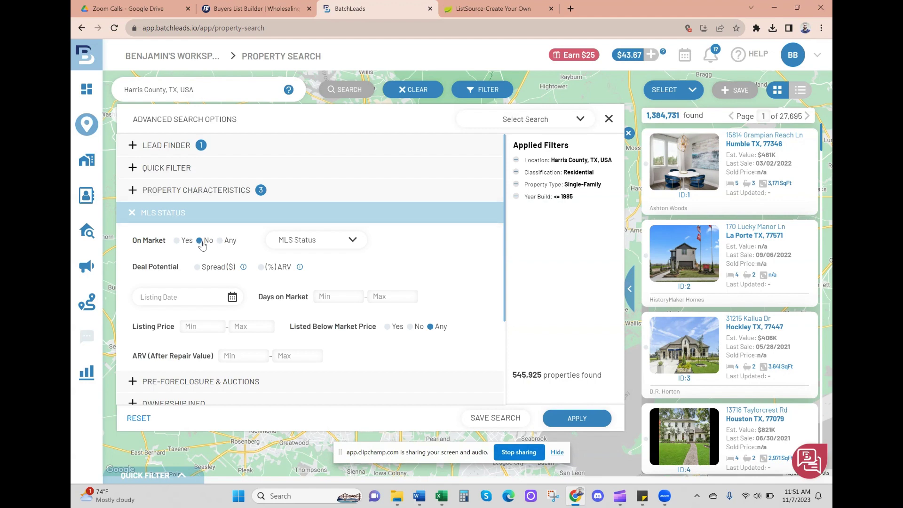
left_click(218, 213)
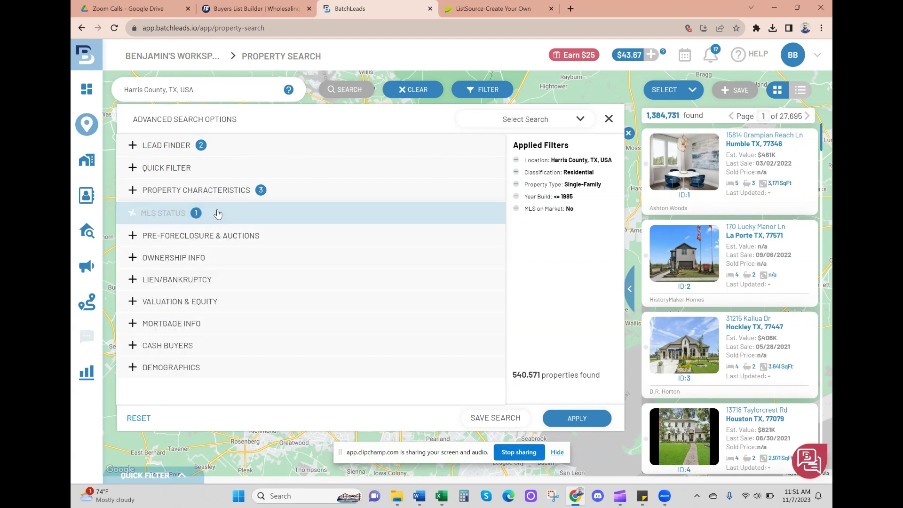
Limit Owner Type to Individual with a 20-year minimum Years of Ownership
left_click(188, 260)
left_click(194, 297)
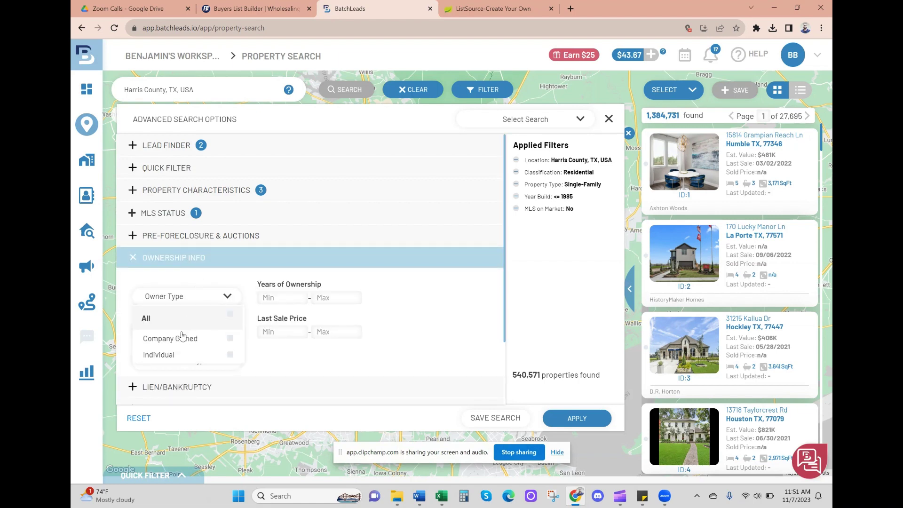
left_click(174, 356)
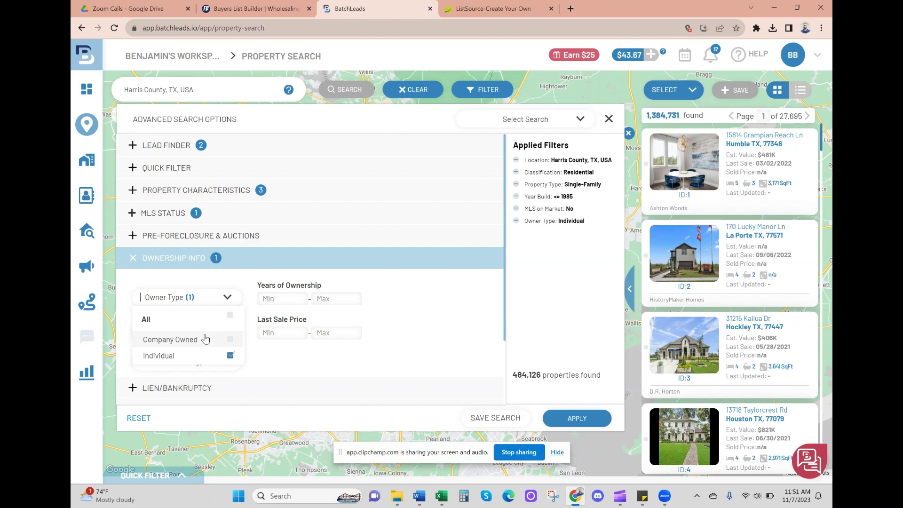
left_click(407, 290)
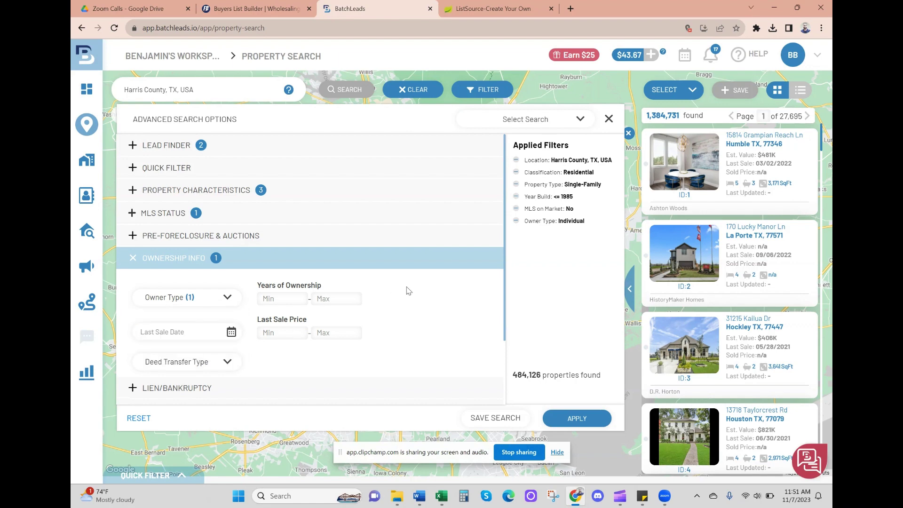
left_click(278, 303)
type("1")
type("20")
left_click(408, 311)
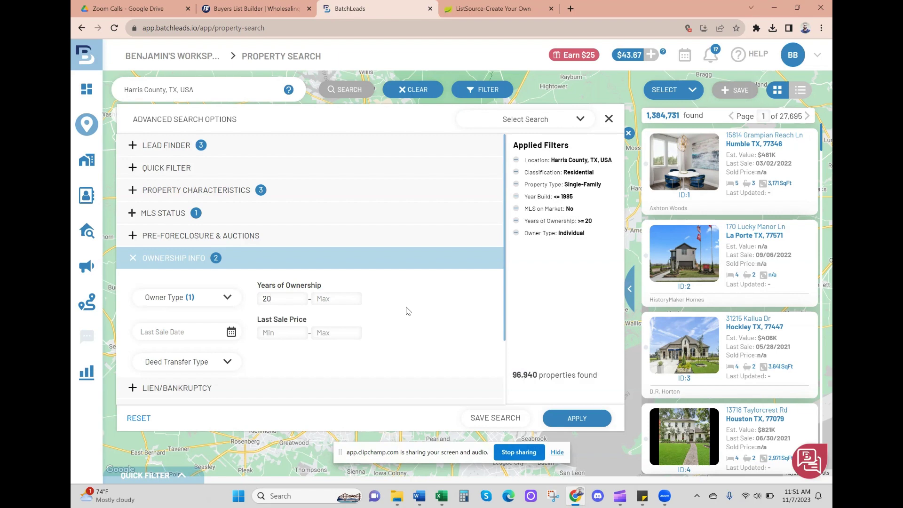
Cap the estimated value at a maximum of $250,000
left_click(195, 262)
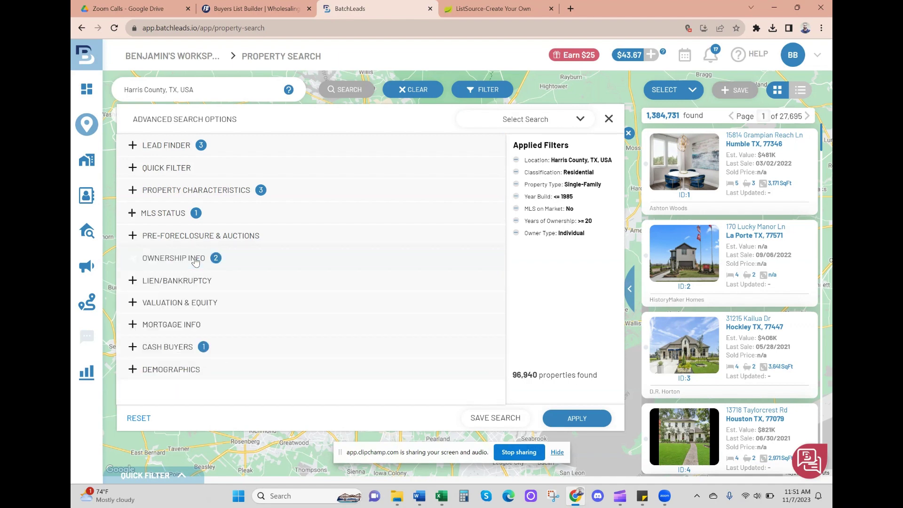
left_click(177, 305)
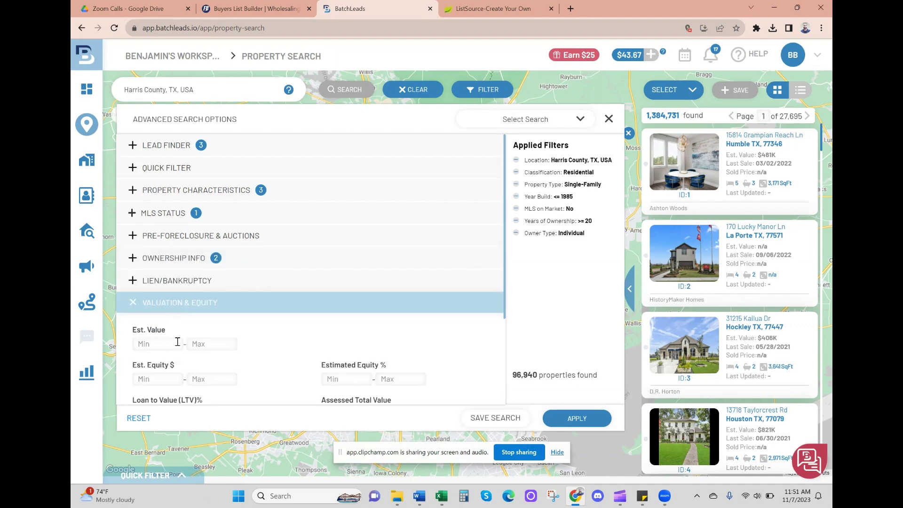
left_click(203, 341)
type("2500000")
left_click(321, 334)
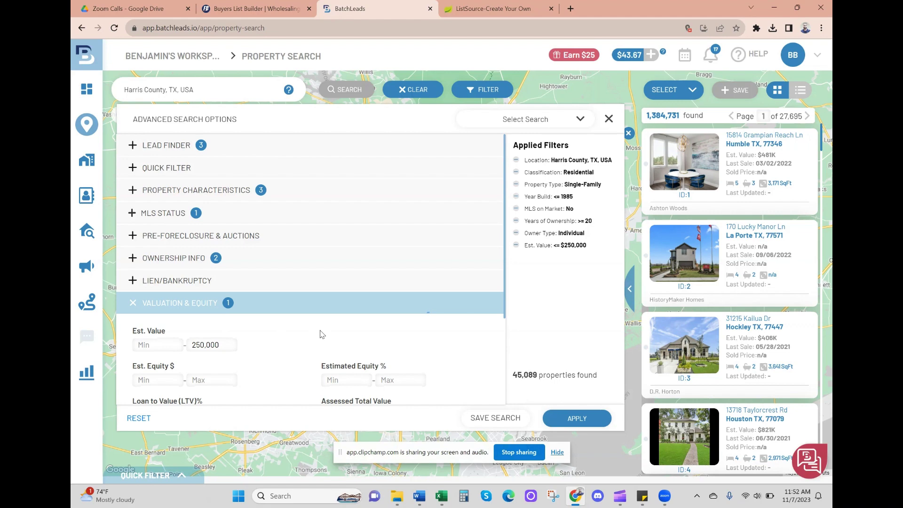
Require a minimum Estimated Equity of 70%
scroll(321, 334, "down", 3)
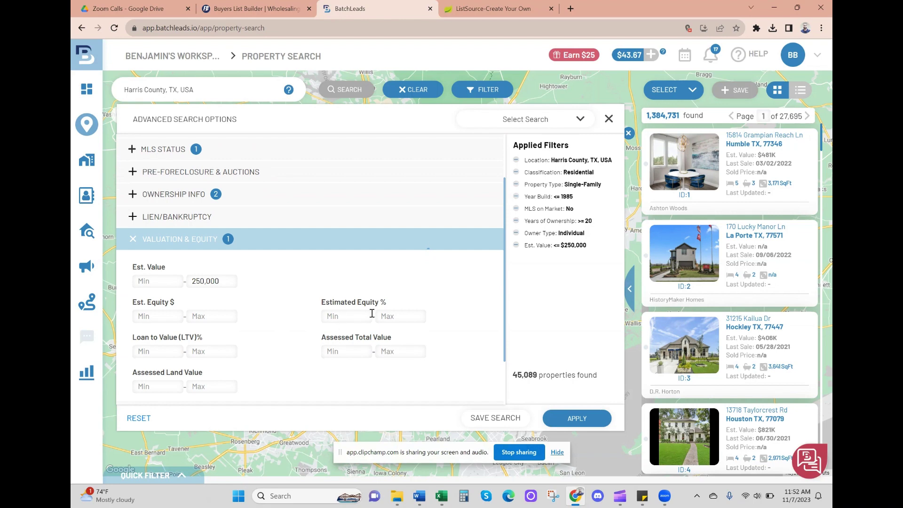
left_click(398, 314)
left_click(352, 315)
type("70")
left_click(409, 311)
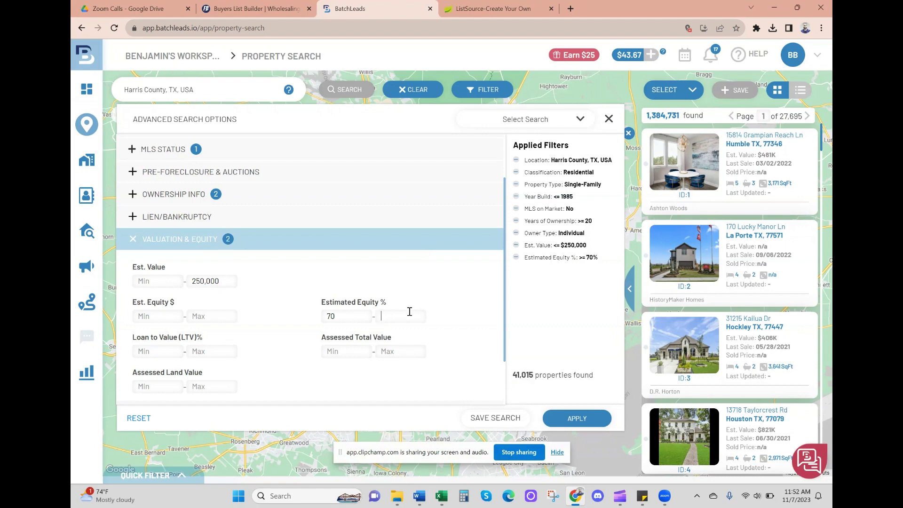
left_click(454, 284)
Under Cash Buyers, set Number of Properties Owned minimum to 3
left_click(268, 237)
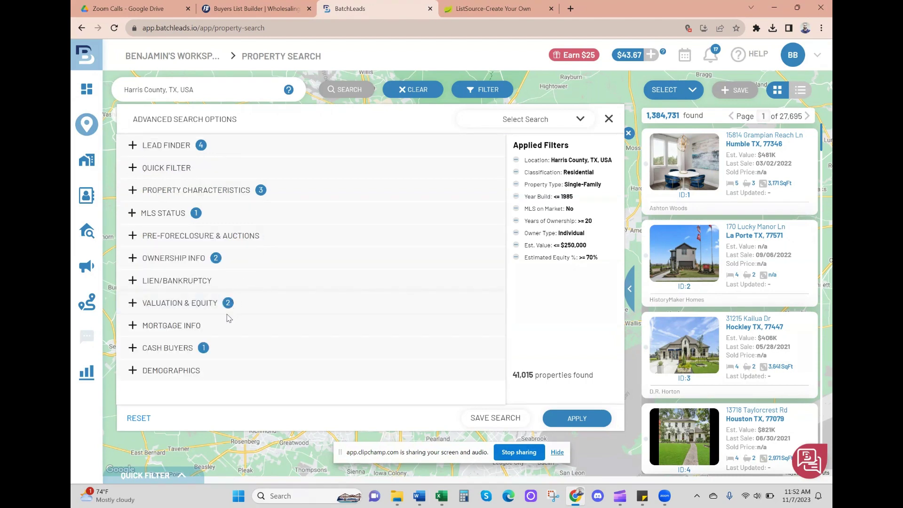
left_click(246, 310)
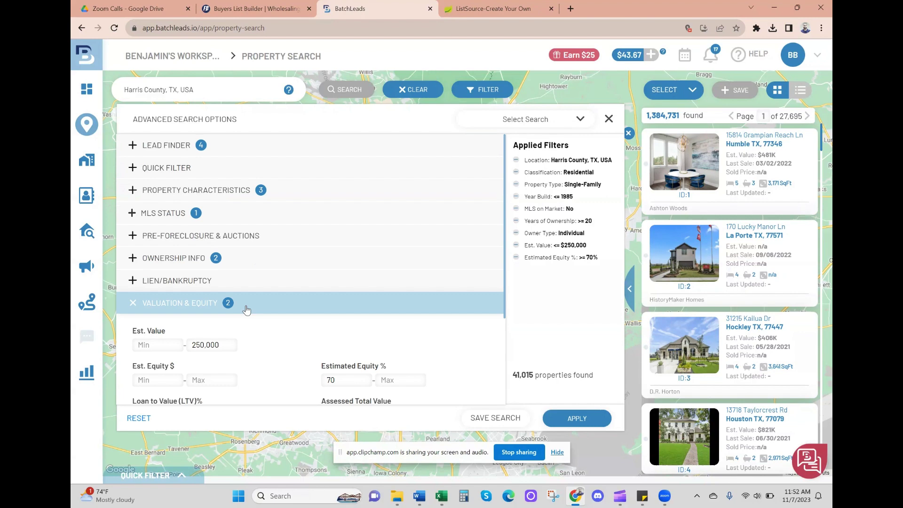
left_click(246, 310)
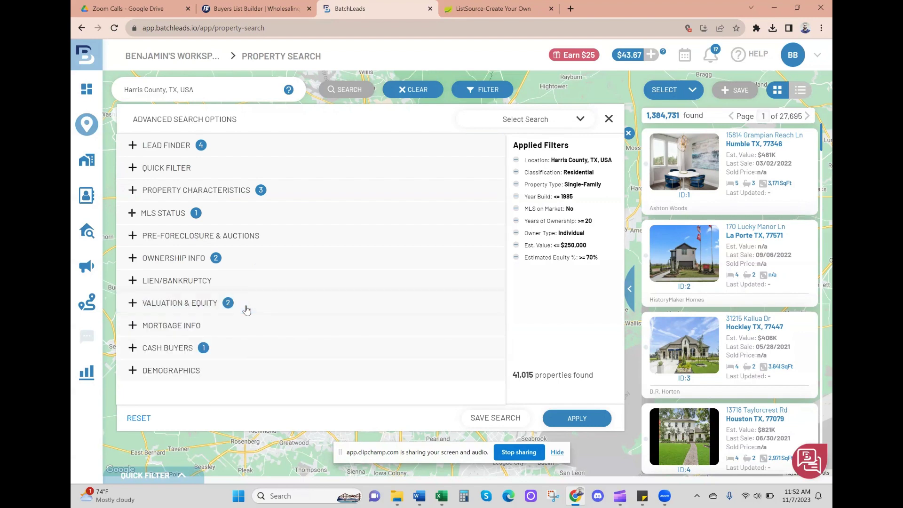
left_click(223, 330)
scroll(223, 330, "down", 3)
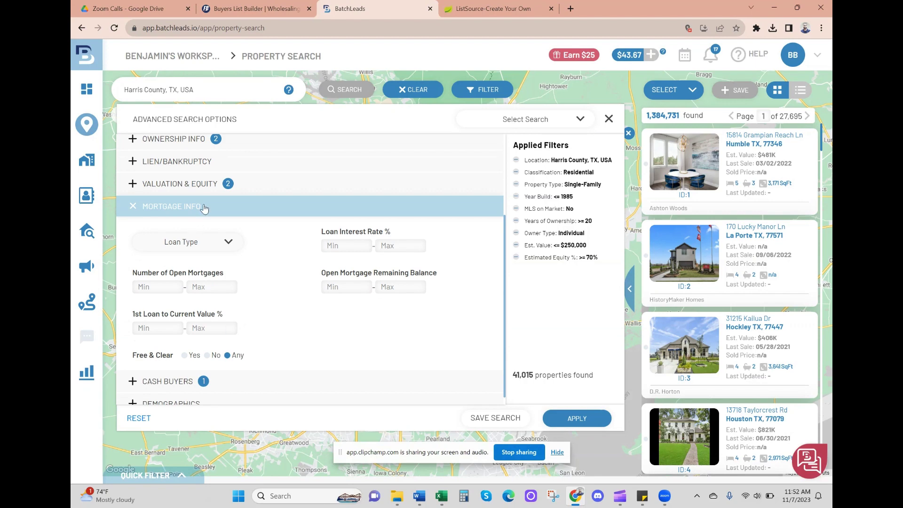
left_click(203, 208)
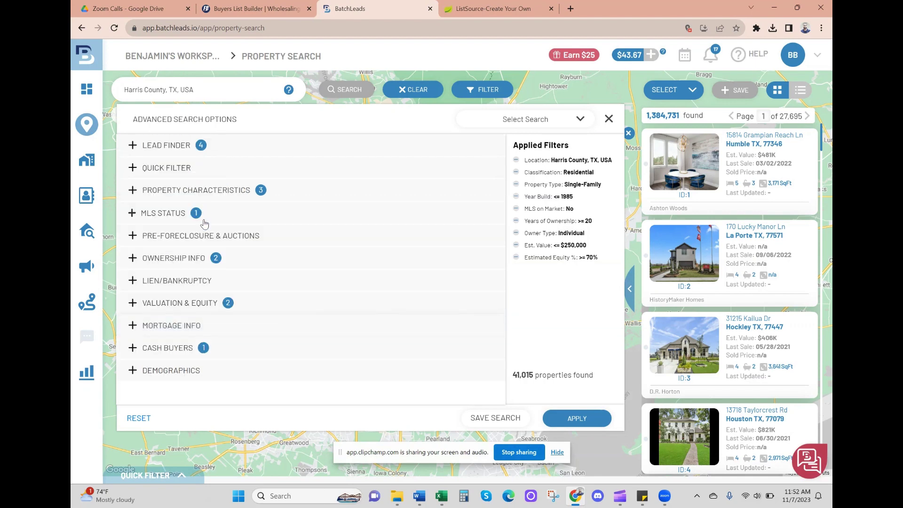
left_click(189, 349)
scroll(258, 319, "down", 4)
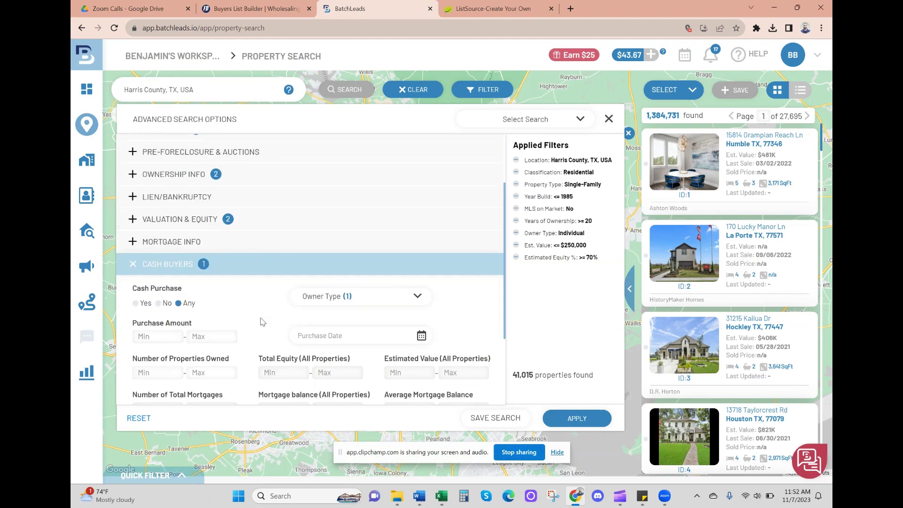
scroll(262, 322, "down", 1)
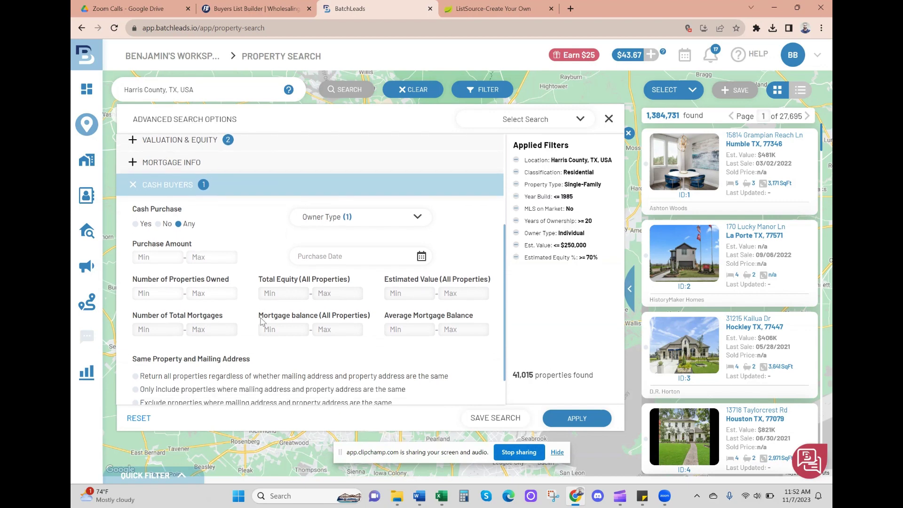
left_click(167, 287)
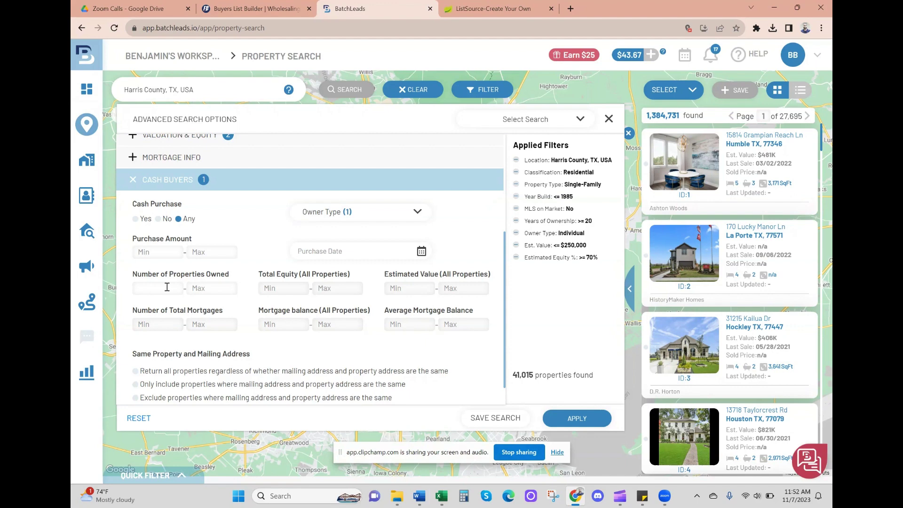
type("3")
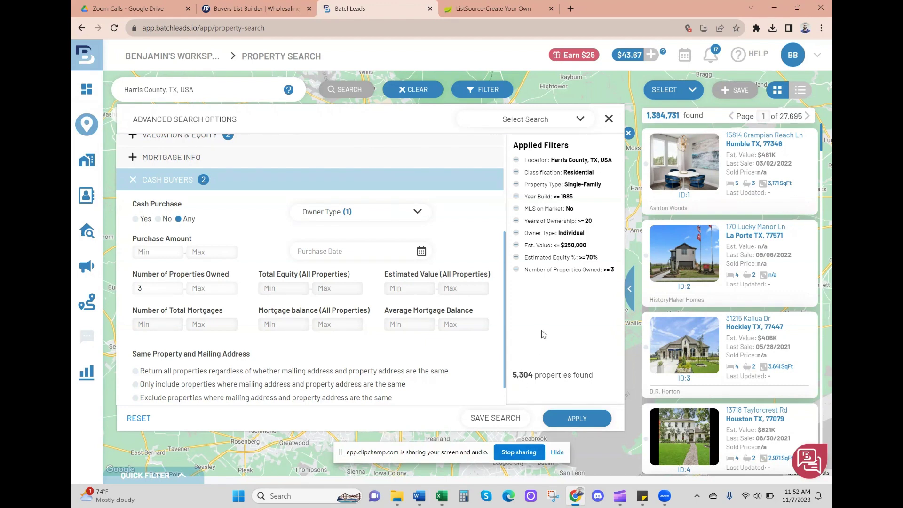
Apply the ten filters, refreshing results to 5,304 properties across 107 pages
left_click(566, 418)
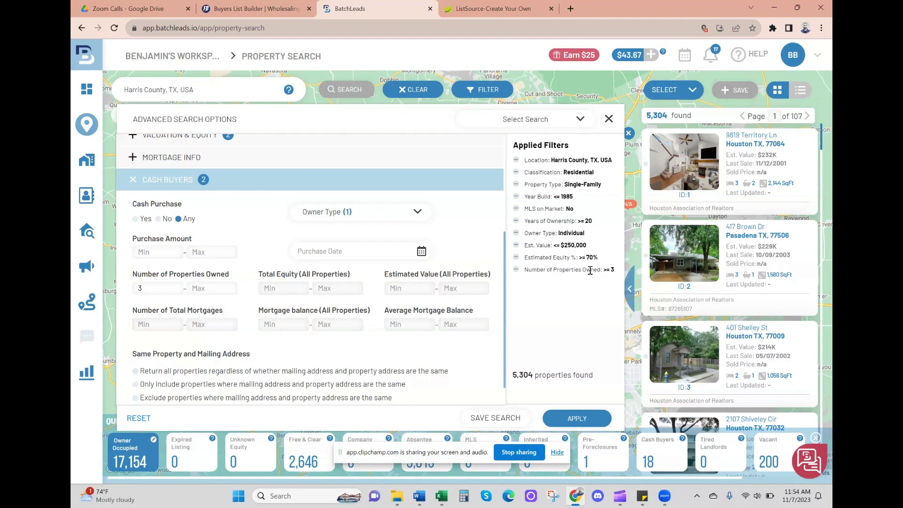
In ListSource, add TX:HARRIS as a County geography criterion under state TEXAS
left_click(496, 10)
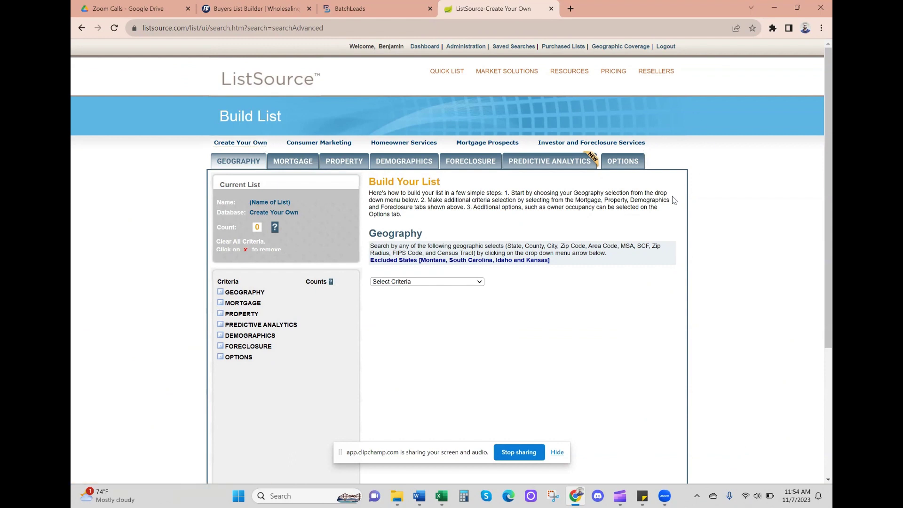
left_click(405, 282)
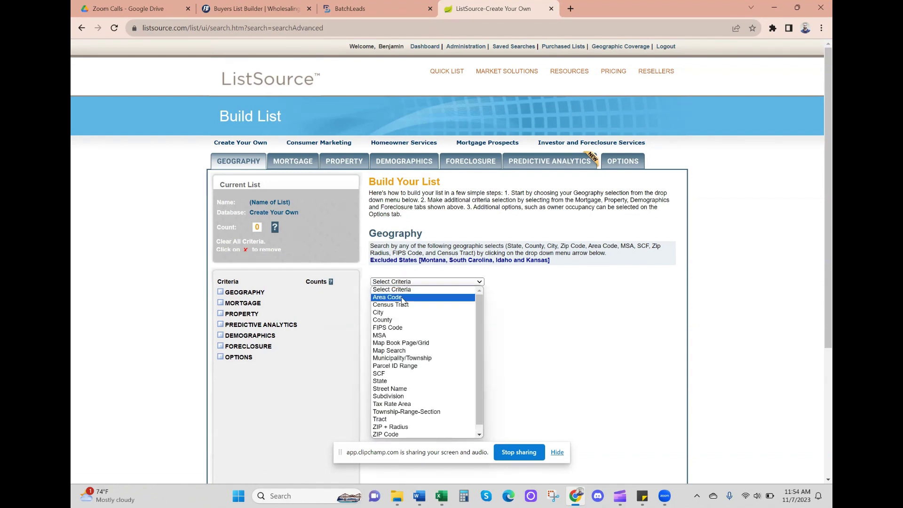
left_click(395, 320)
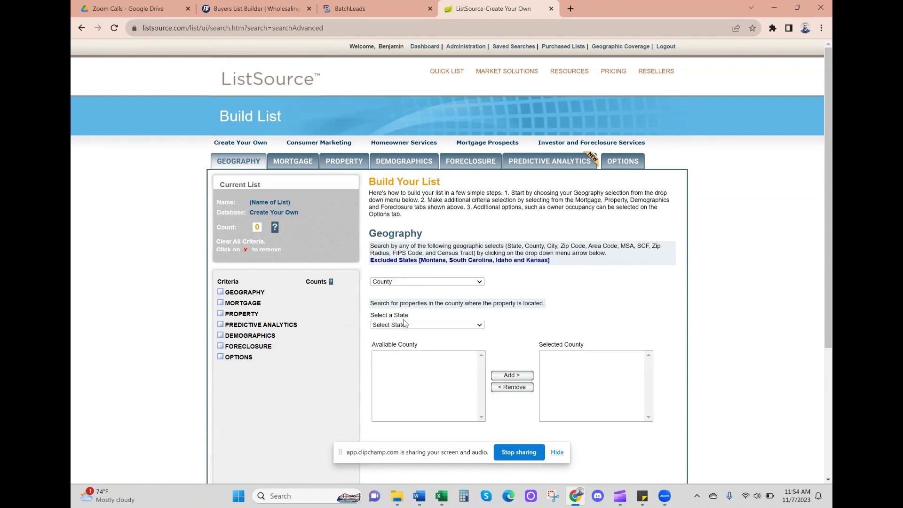
left_click(407, 325)
scroll(408, 396, "down", 10)
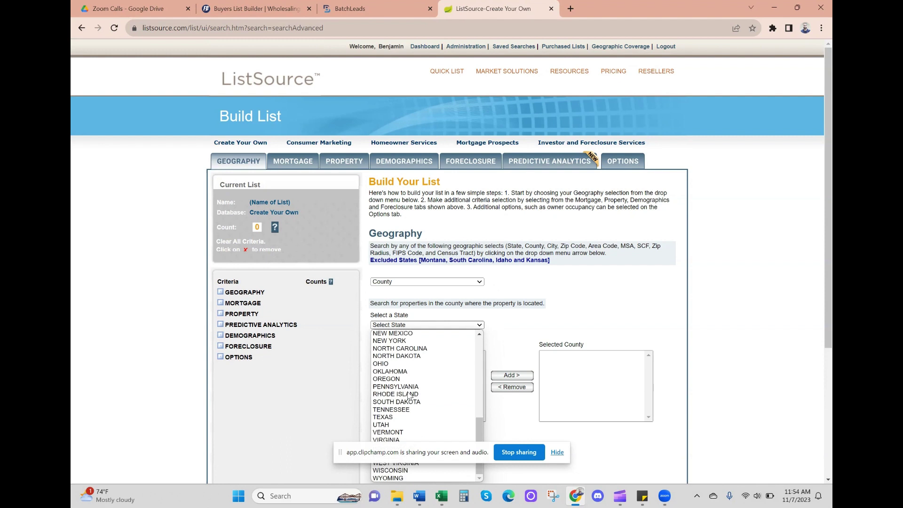
left_click(407, 416)
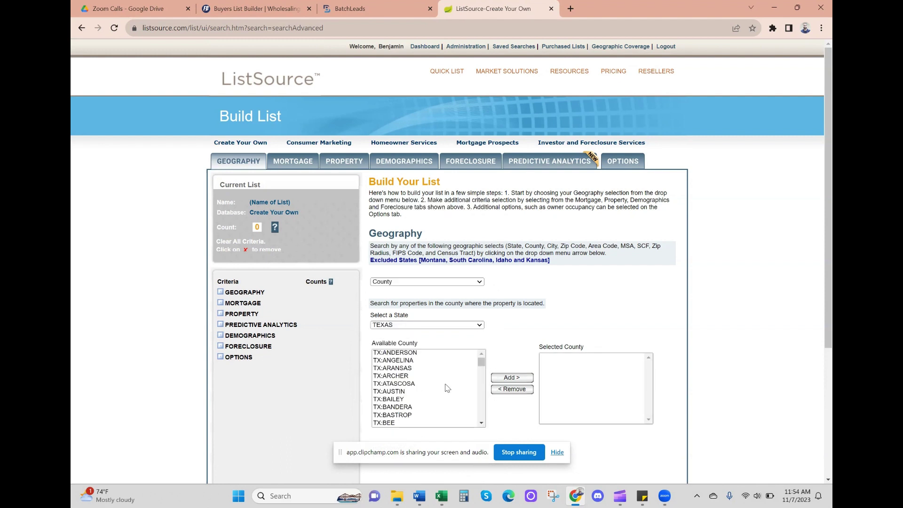
scroll(446, 387, "down", 15)
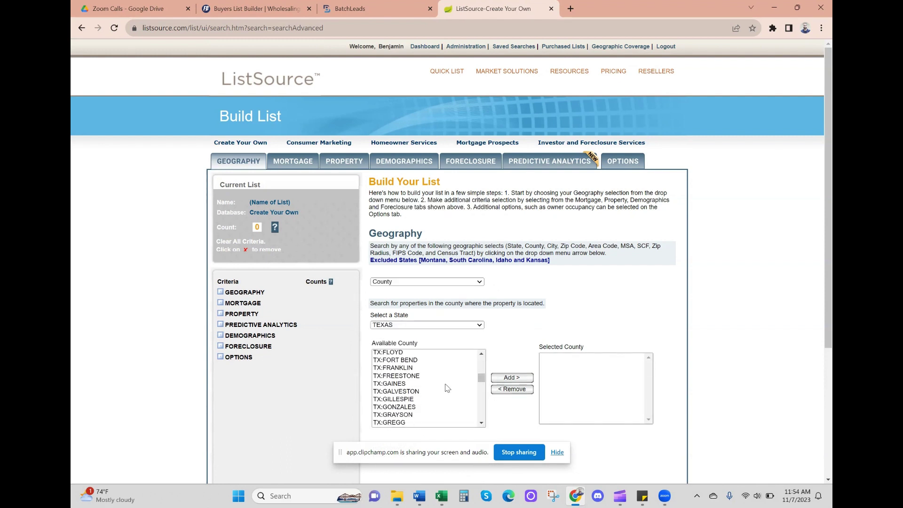
scroll(447, 387, "down", 4)
left_click(393, 375)
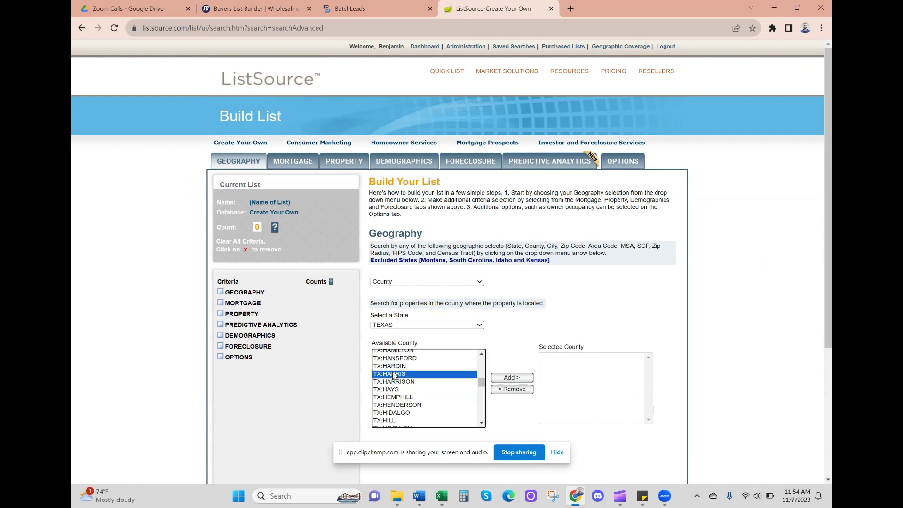
left_click(502, 378)
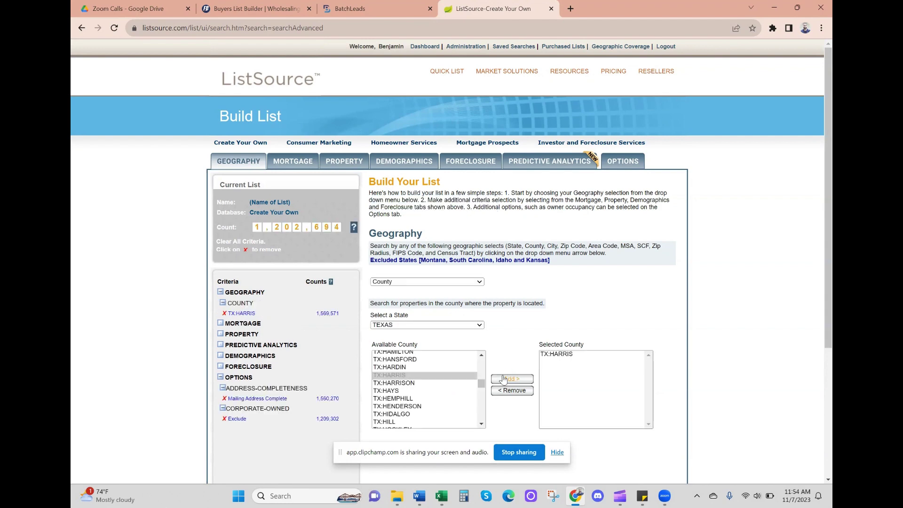
scroll(376, 263, "down", 1)
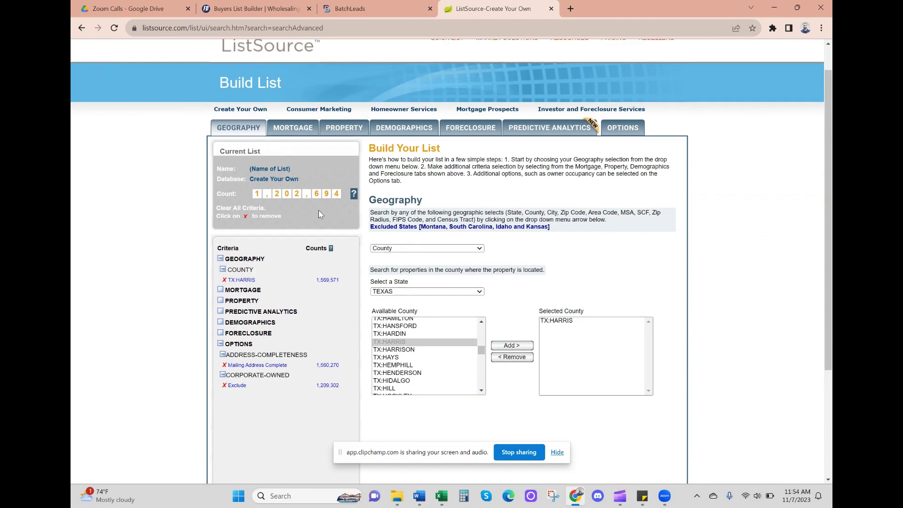
Add an Equity(%) property criterion ranging from 70 to 100 %
left_click(295, 133)
left_click(332, 131)
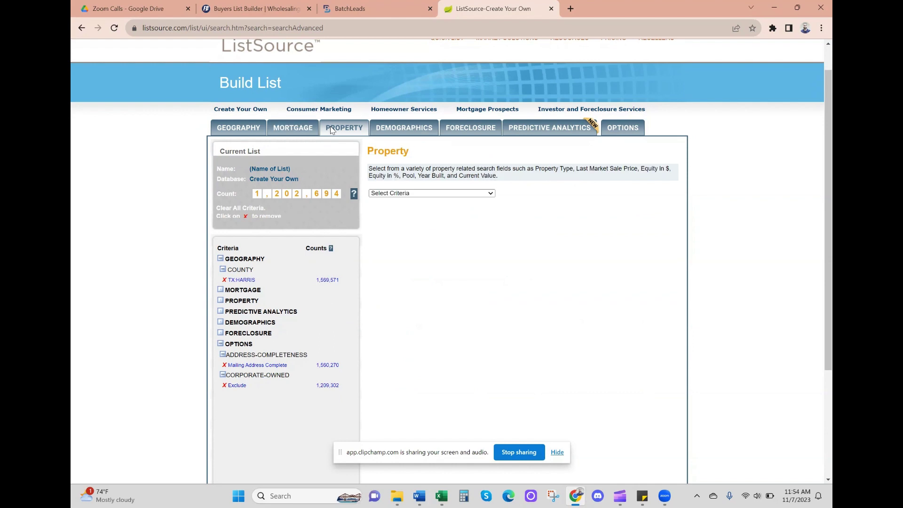
left_click(417, 193)
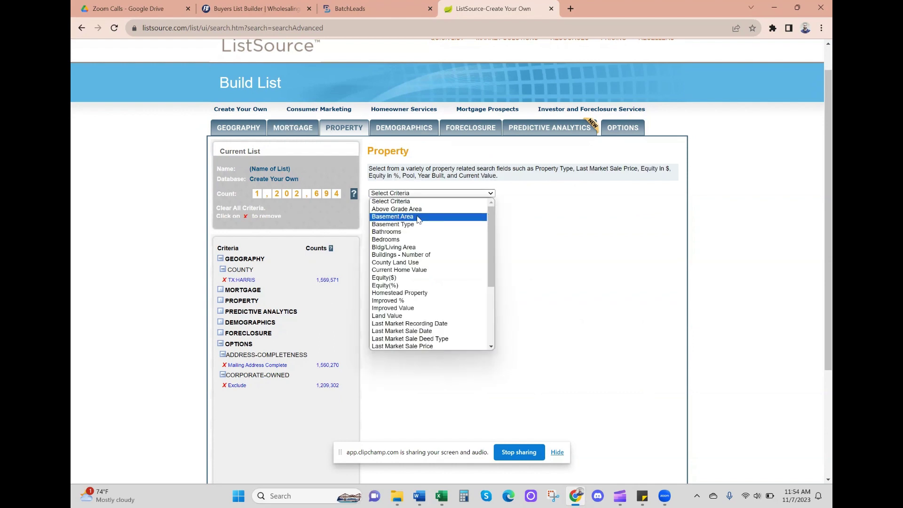
left_click(411, 285)
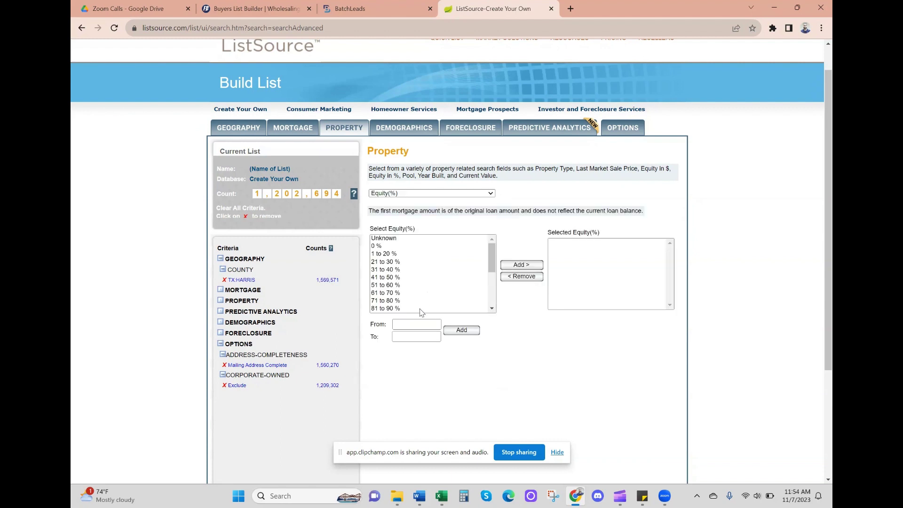
left_click(410, 325)
type("7010")
key("BackSpace")
key("BackSpace")
left_click(406, 336)
type("100")
left_click(457, 331)
left_click(419, 193)
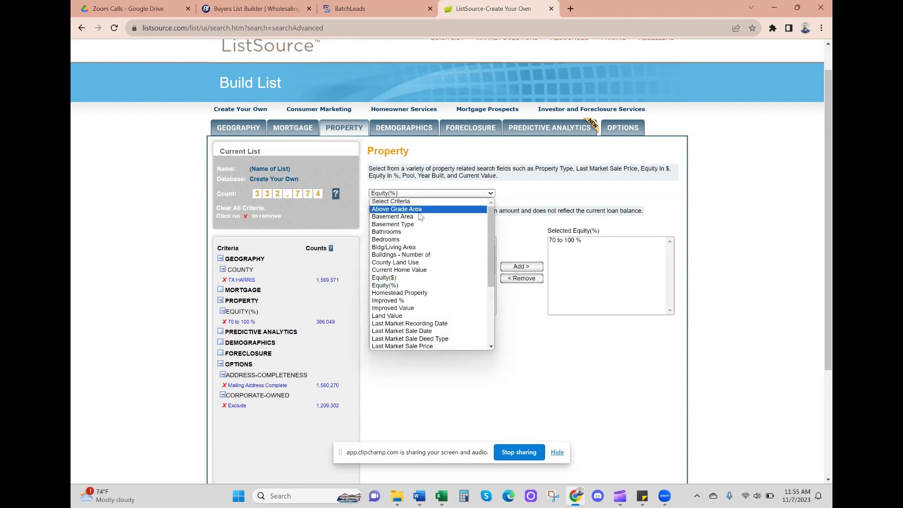
scroll(420, 233, "down", 3)
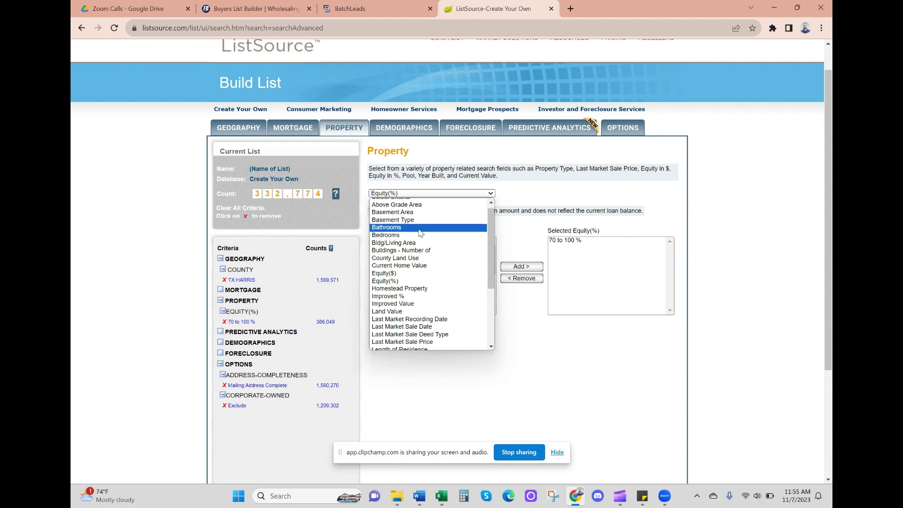
scroll(420, 233, "down", 2)
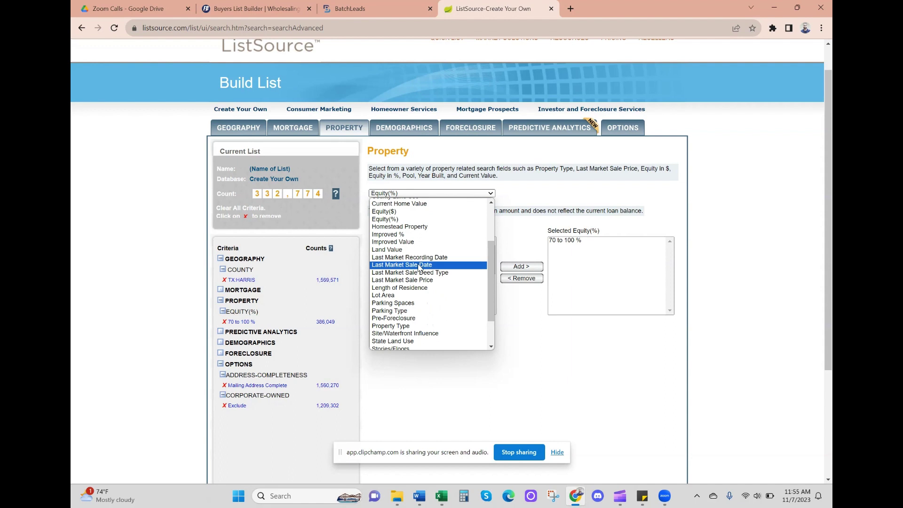
Add a Last Market Sale Date criterion from 11/07/1900 to 11/07/2003
left_click(420, 265)
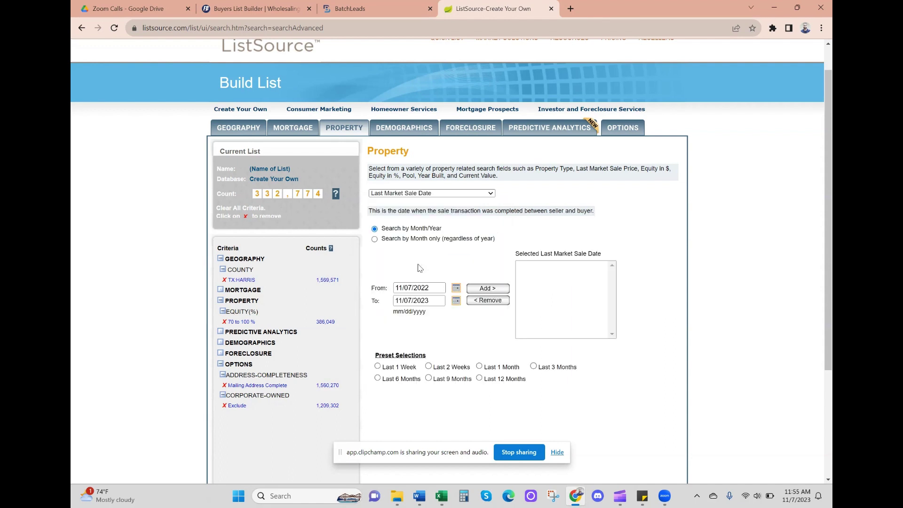
left_click(431, 288)
key("BackSpace")
key("BackSpace")
type("1900")
left_click(437, 301)
key("BackSpace")
key("BackSpace")
type("03")
left_click(485, 289)
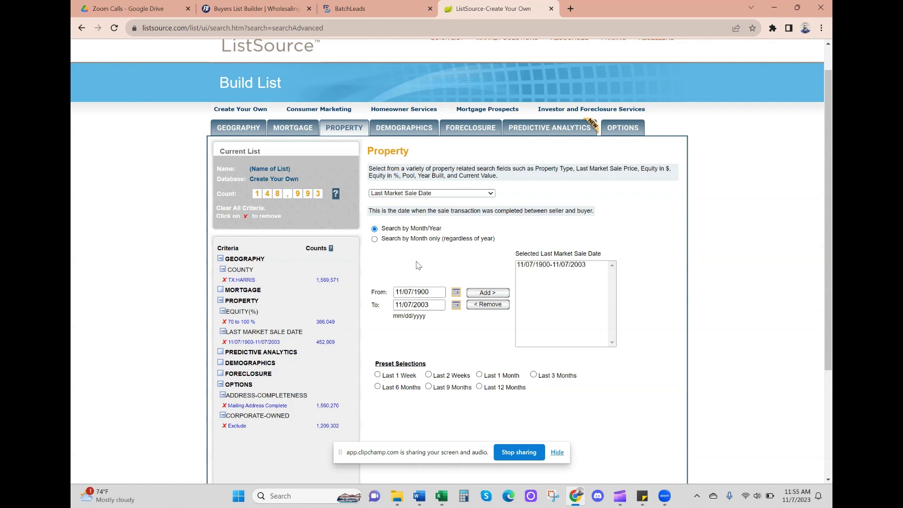
Add Residential: SFR as a Property Type criterion, lowering the count to 132,485
left_click(446, 194)
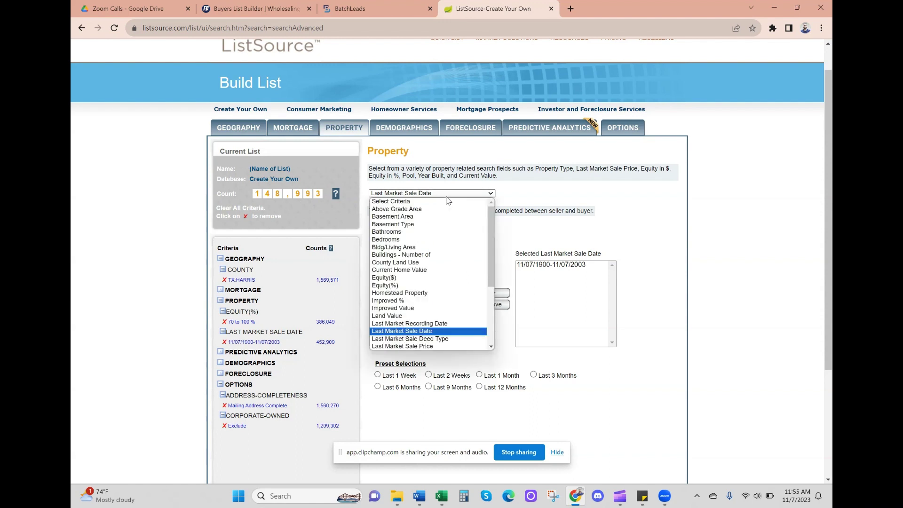
scroll(433, 286, "down", 3)
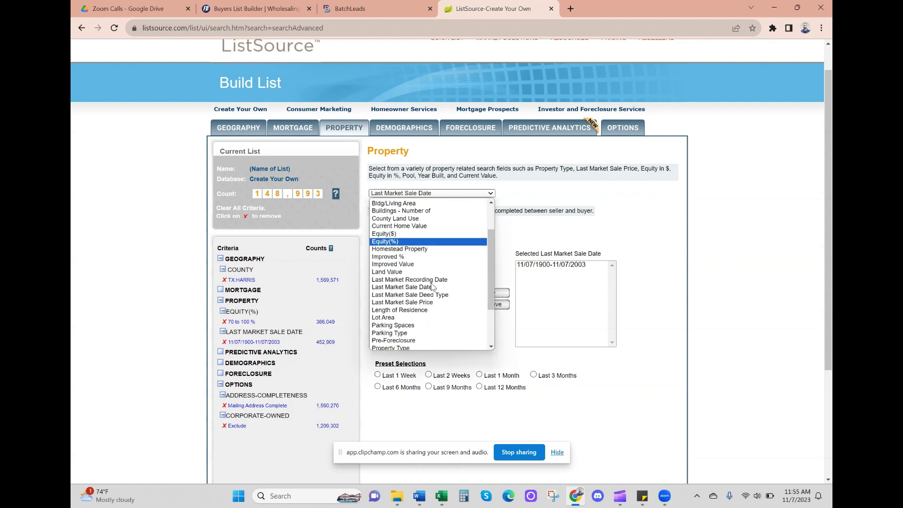
scroll(433, 287, "down", 1)
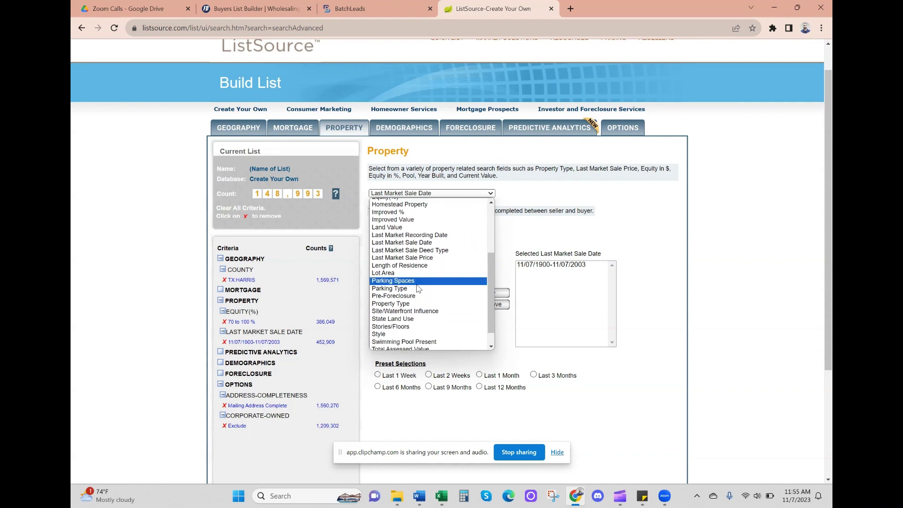
left_click(402, 305)
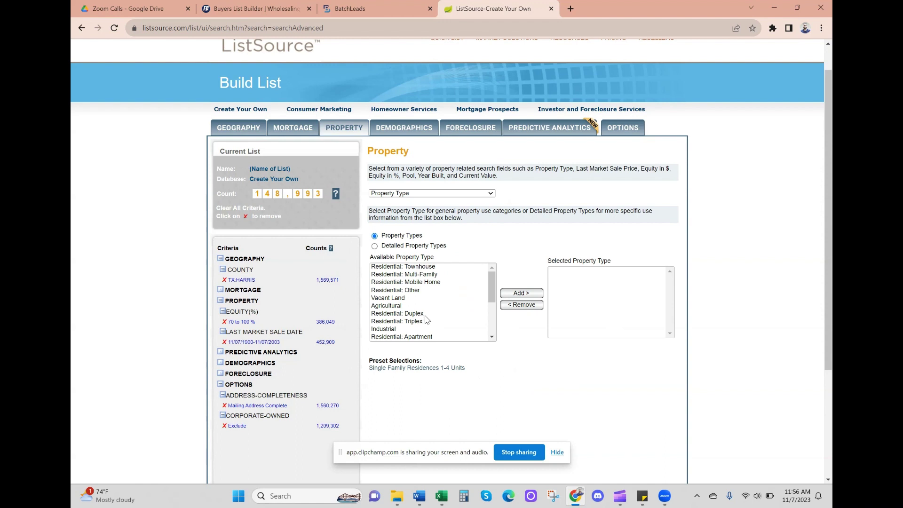
scroll(426, 320, "down", 3)
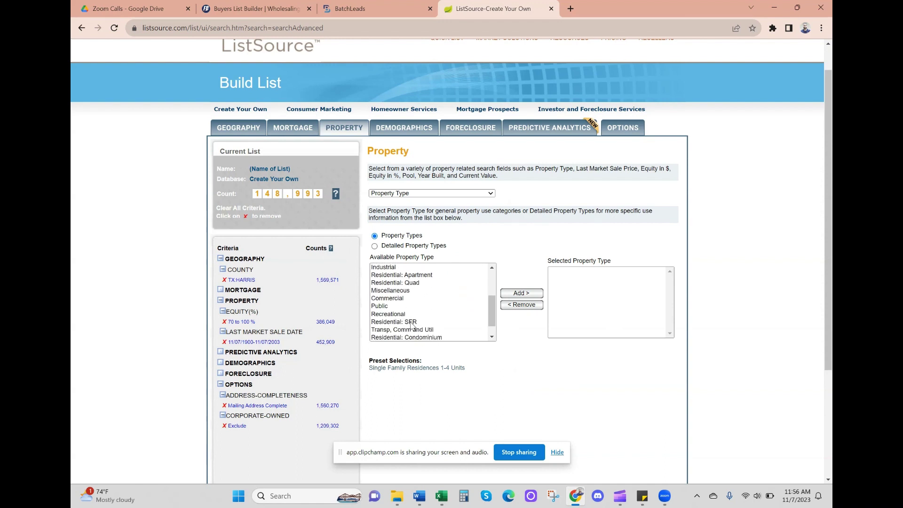
left_click(405, 323)
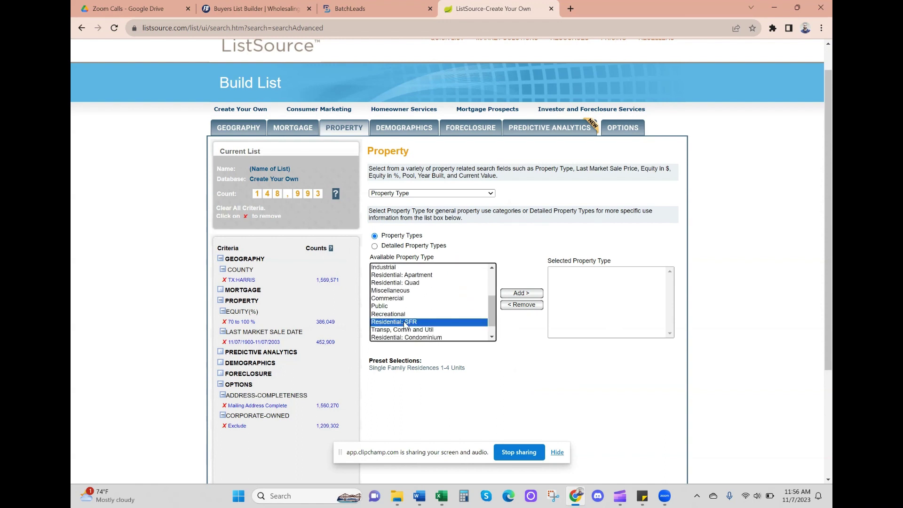
left_click(516, 294)
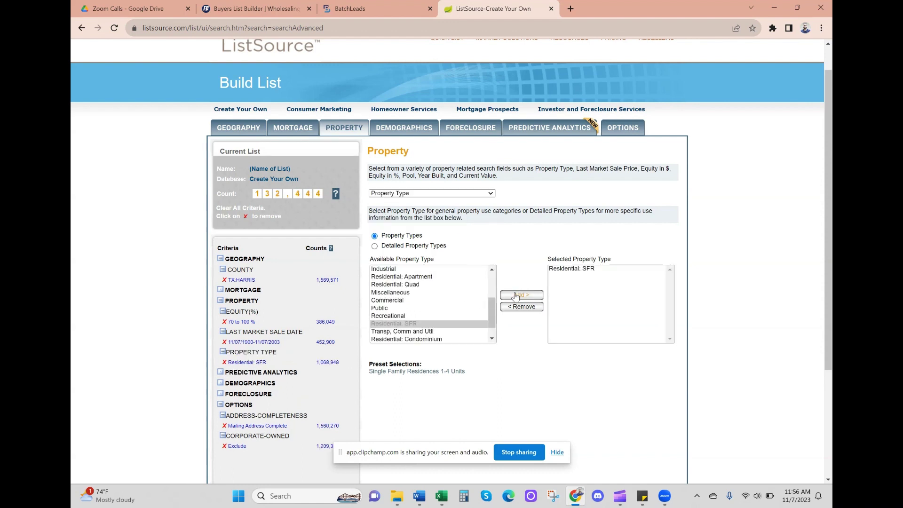
left_click(437, 193)
scroll(427, 281, "down", 2)
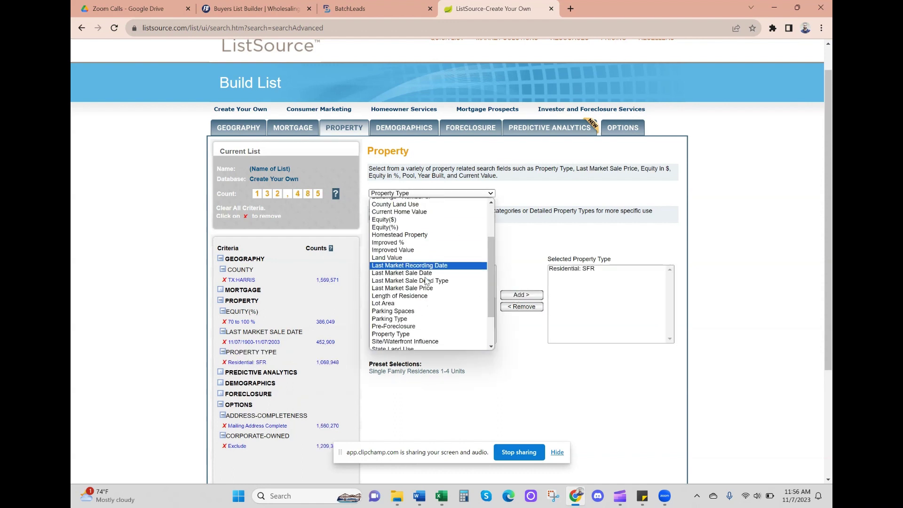
scroll(427, 282, "down", 1)
scroll(426, 281, "down", 1)
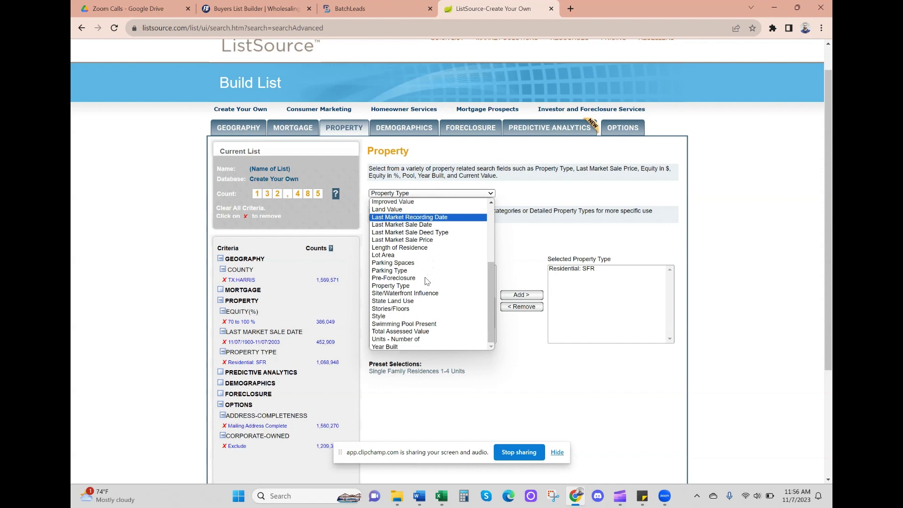
Add a Total Assessed Value criterion ranging from $1 to $250,000
left_click(412, 331)
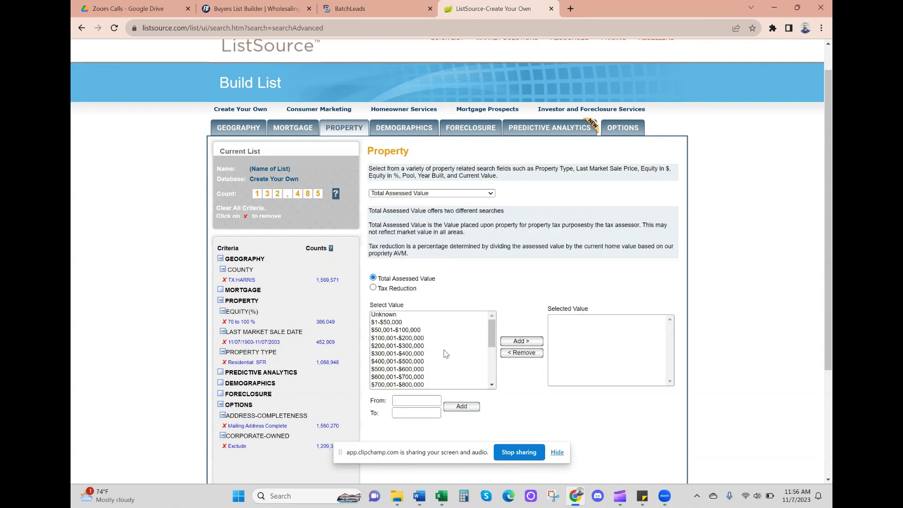
left_click(413, 399)
type("1")
left_click(410, 412)
type("250000")
left_click(459, 408)
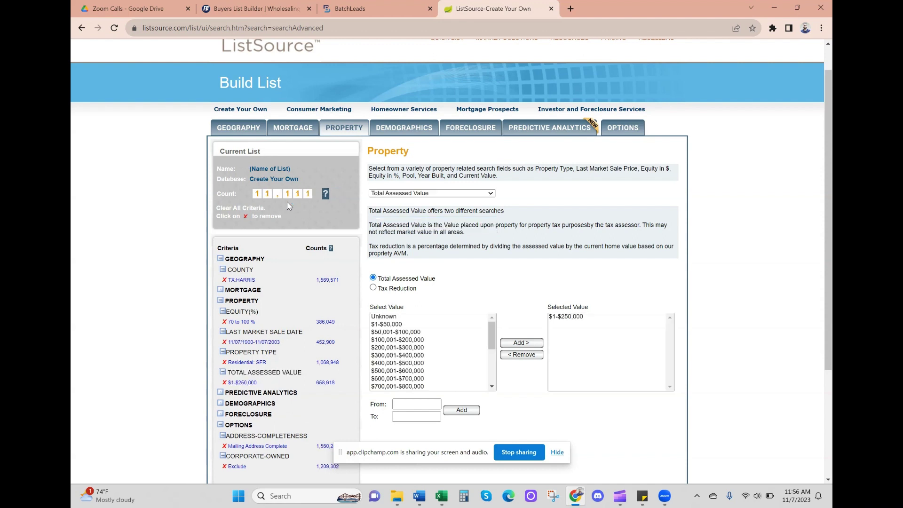
Set options to Absentee Owned, Exclude trustee-owned, and Both Mailing and Property address complete
left_click(426, 134)
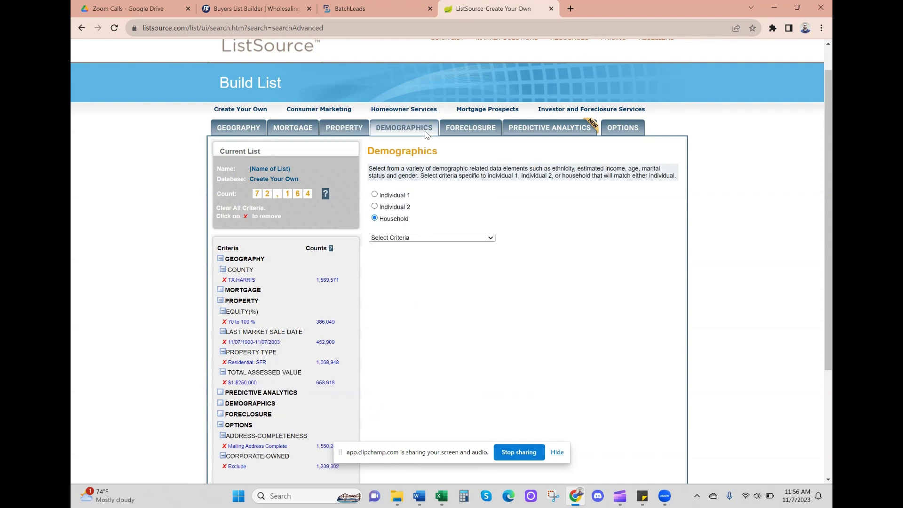
left_click(620, 130)
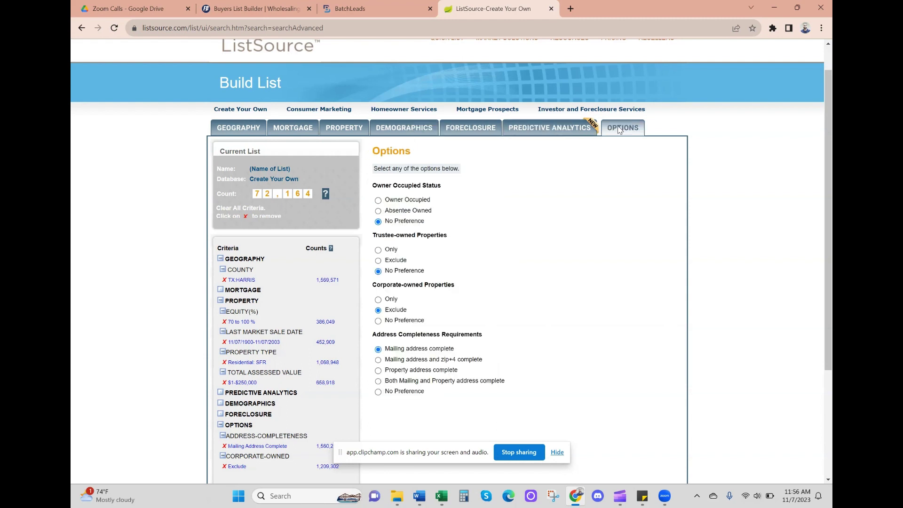
left_click(378, 211)
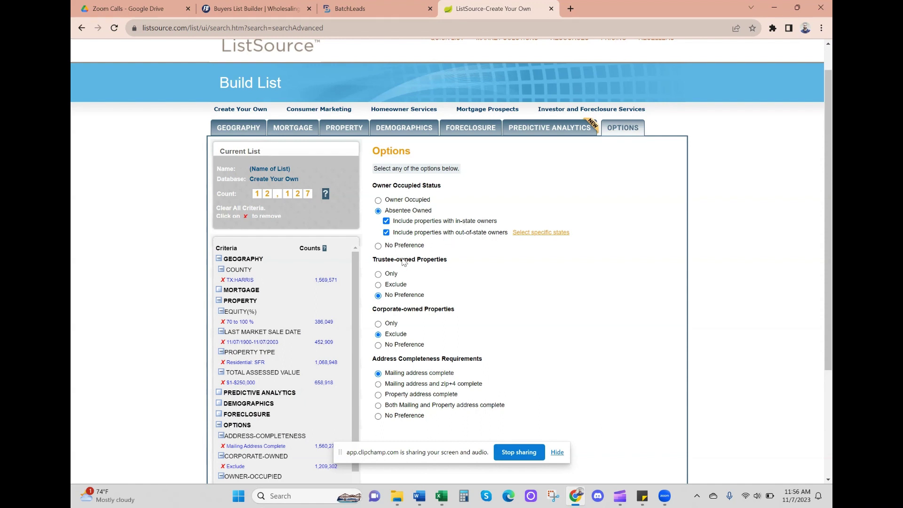
left_click(378, 285)
left_click(379, 405)
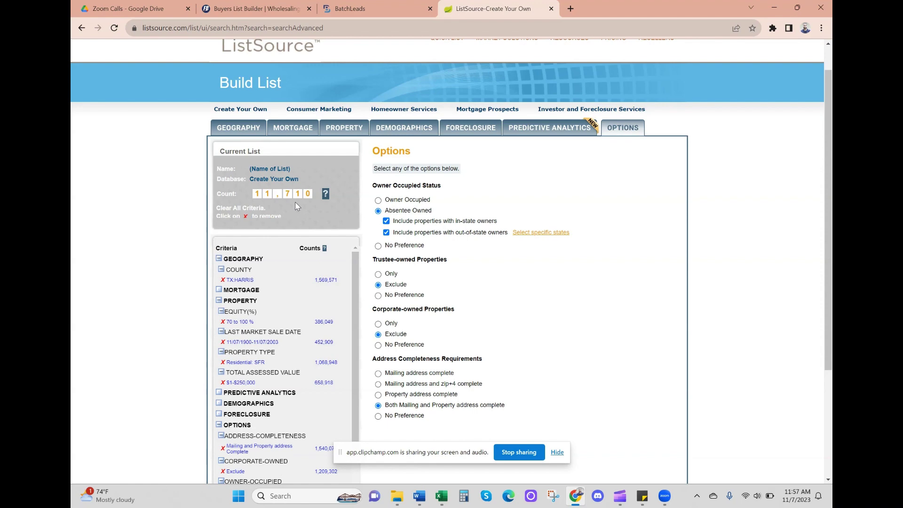
left_click(375, 9)
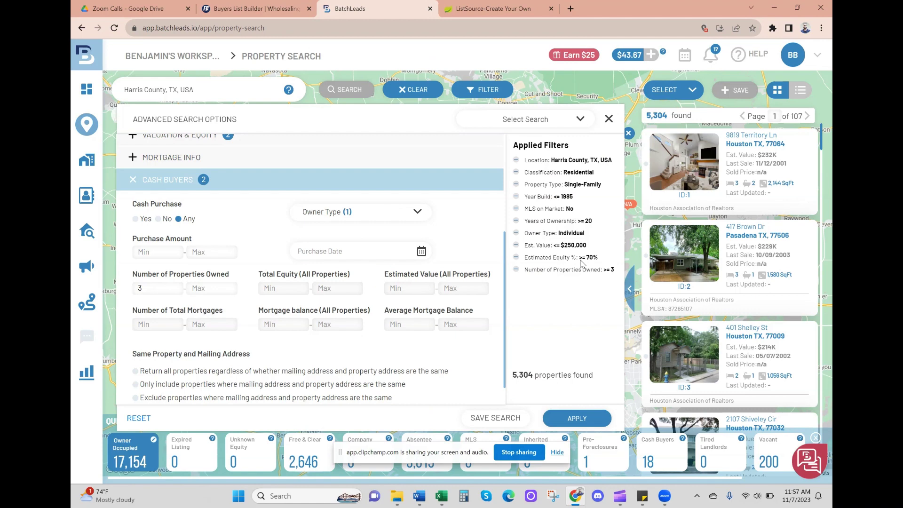
left_click(504, 9)
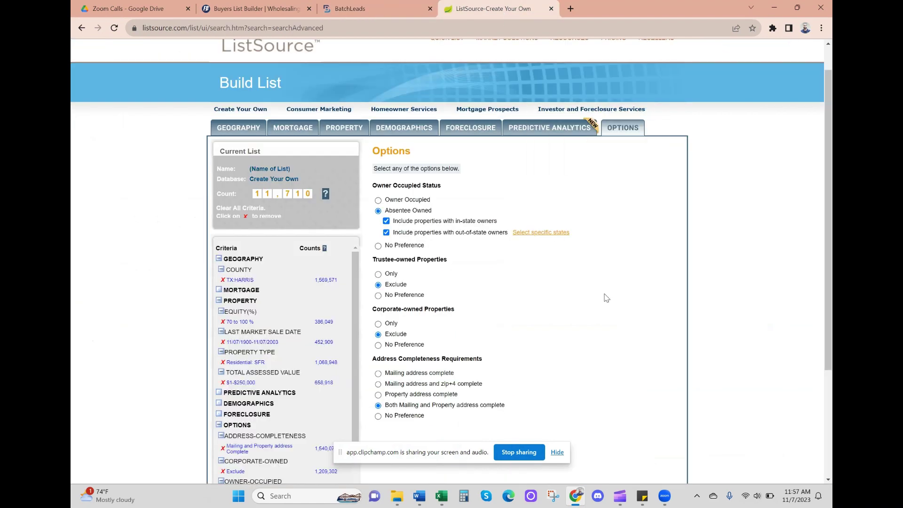
Start purchasing the 11,710-lead list and show the Purchase Partial List page priced at $351.30
scroll(606, 298, "down", 3)
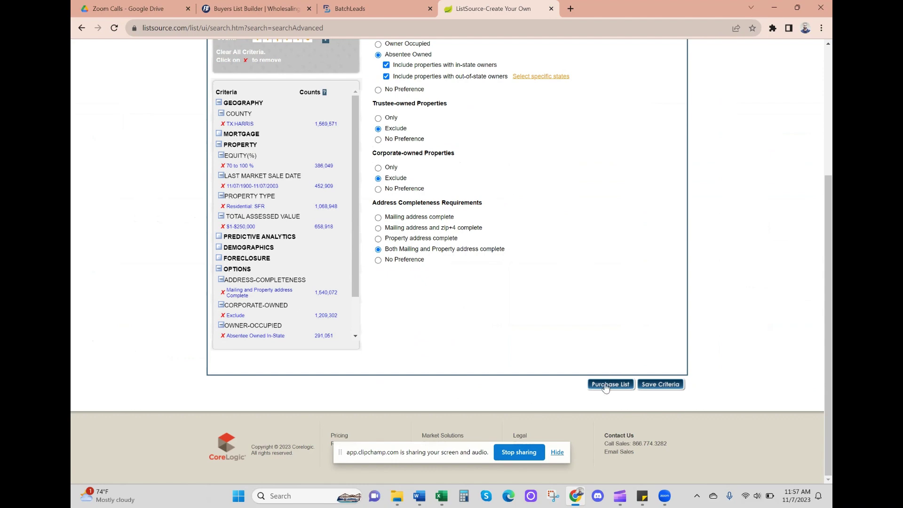
left_click(605, 385)
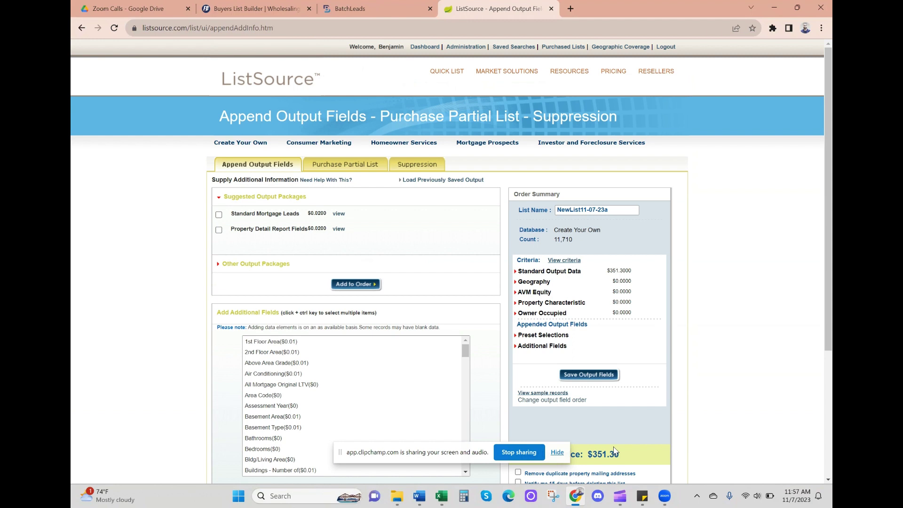
left_click(345, 166)
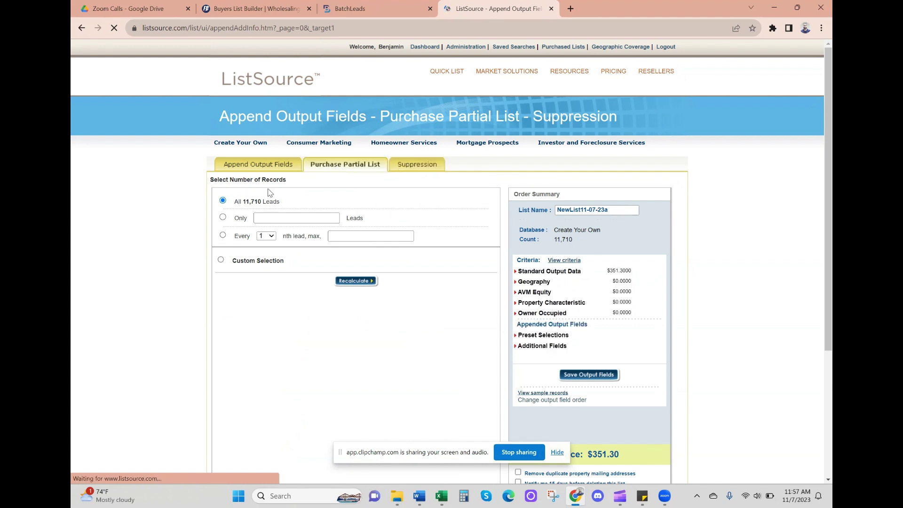
Limit the order to only 1000 leads and recalculate the total price to $30.00
left_click(223, 218)
left_click(270, 219)
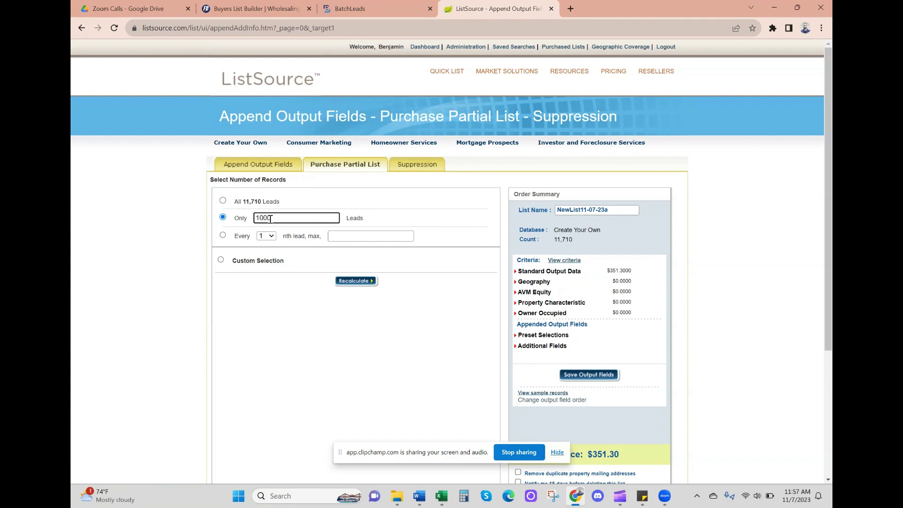
left_click(341, 281)
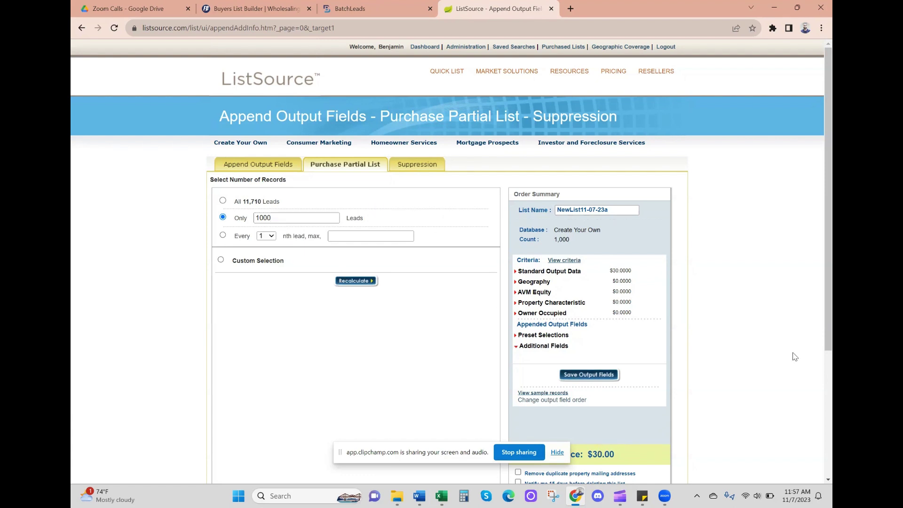
scroll(794, 356, "down", 2)
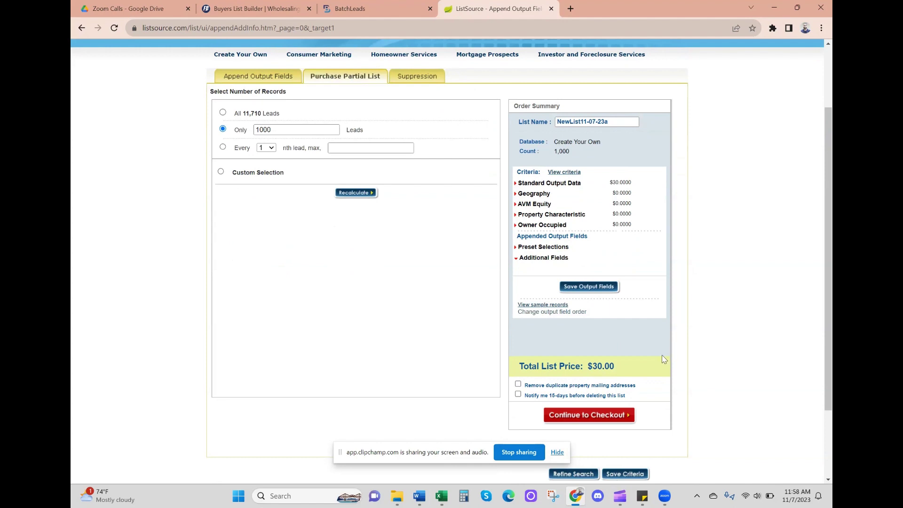
scroll(663, 359, "up", 2)
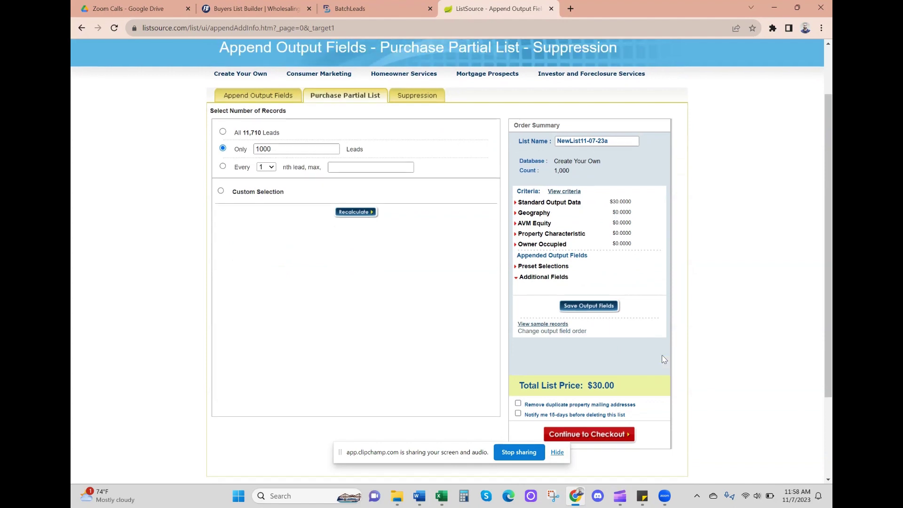
scroll(663, 359, "up", 1)
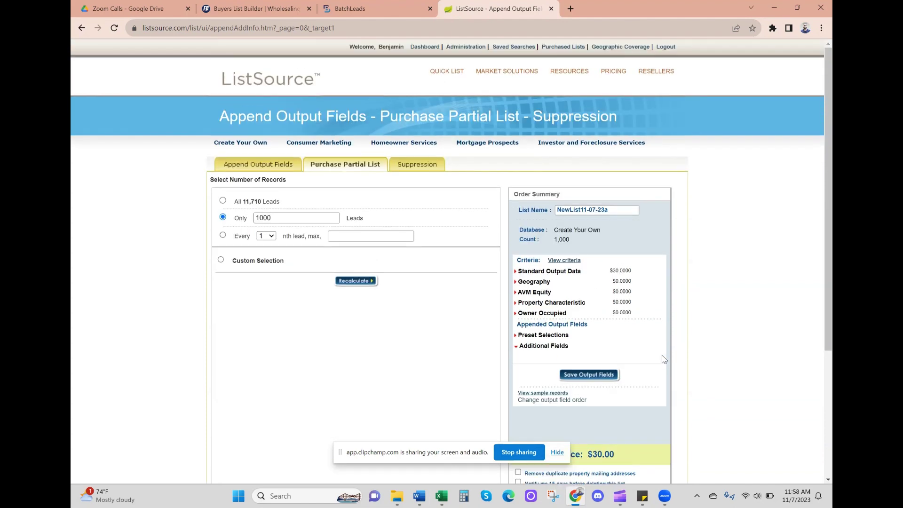